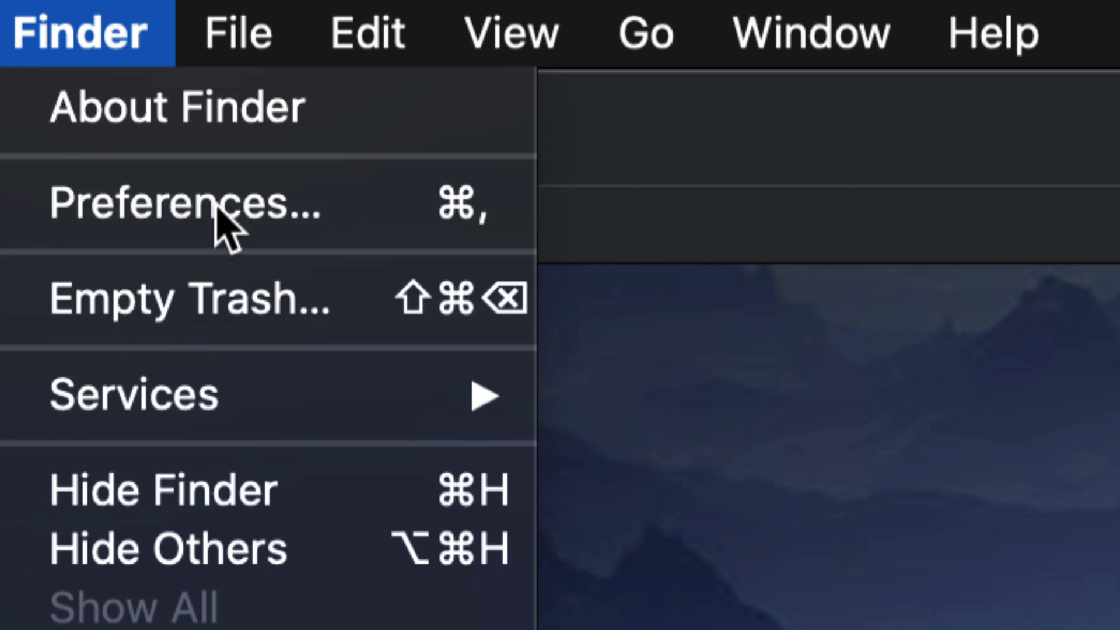
In Finder Preferences, show external disks on the desktop but keep hard disks hidden, then close Preferences.
drag(632, 297, 649, 148)
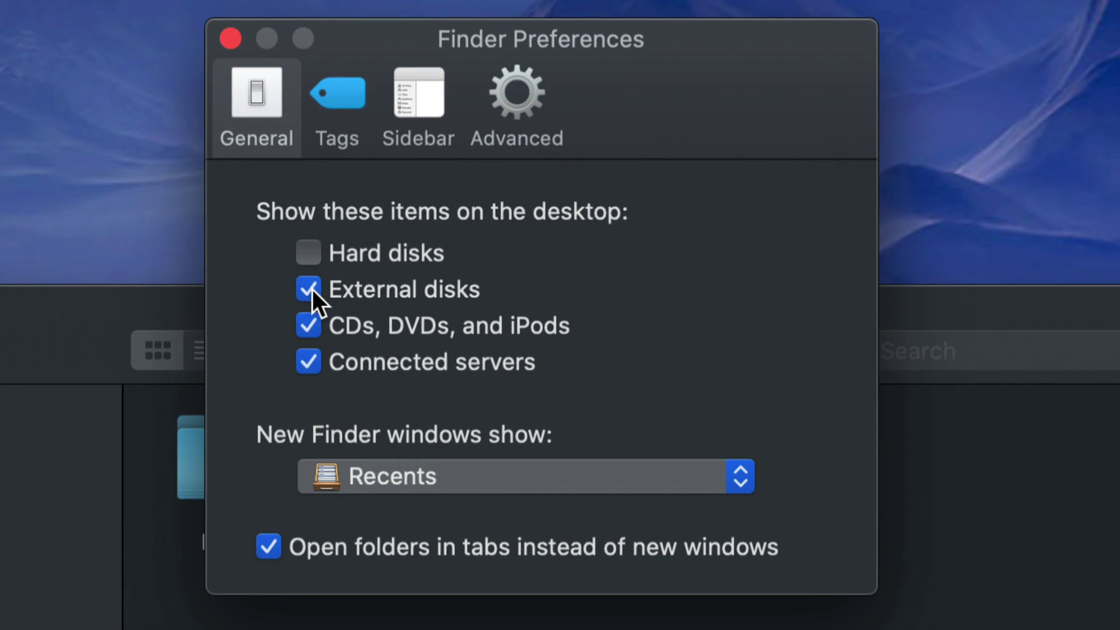
click(317, 289)
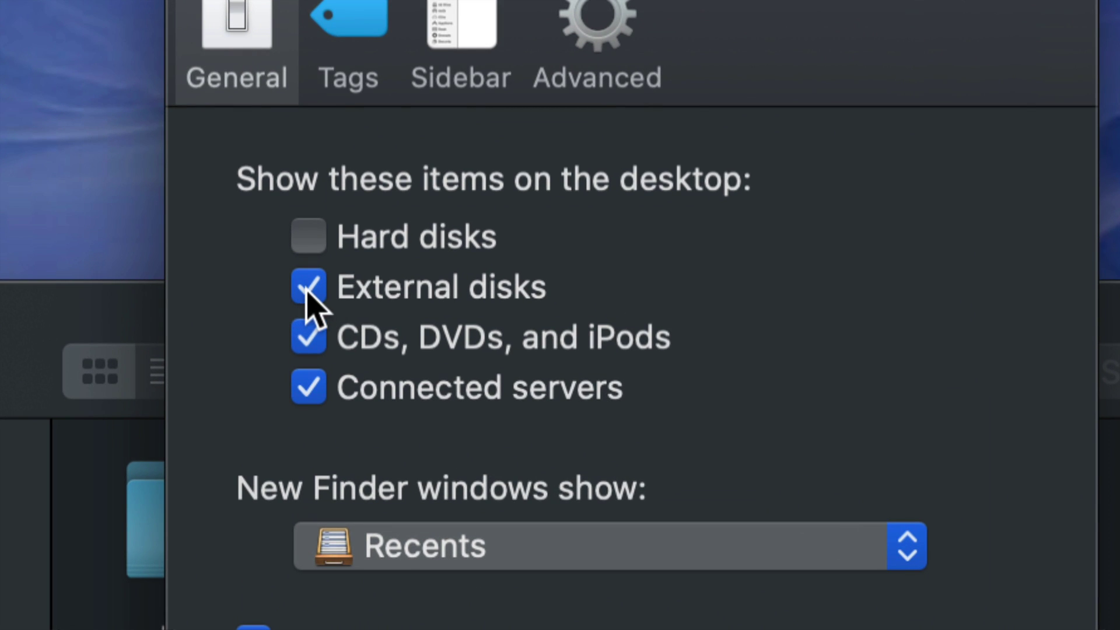
click(310, 248)
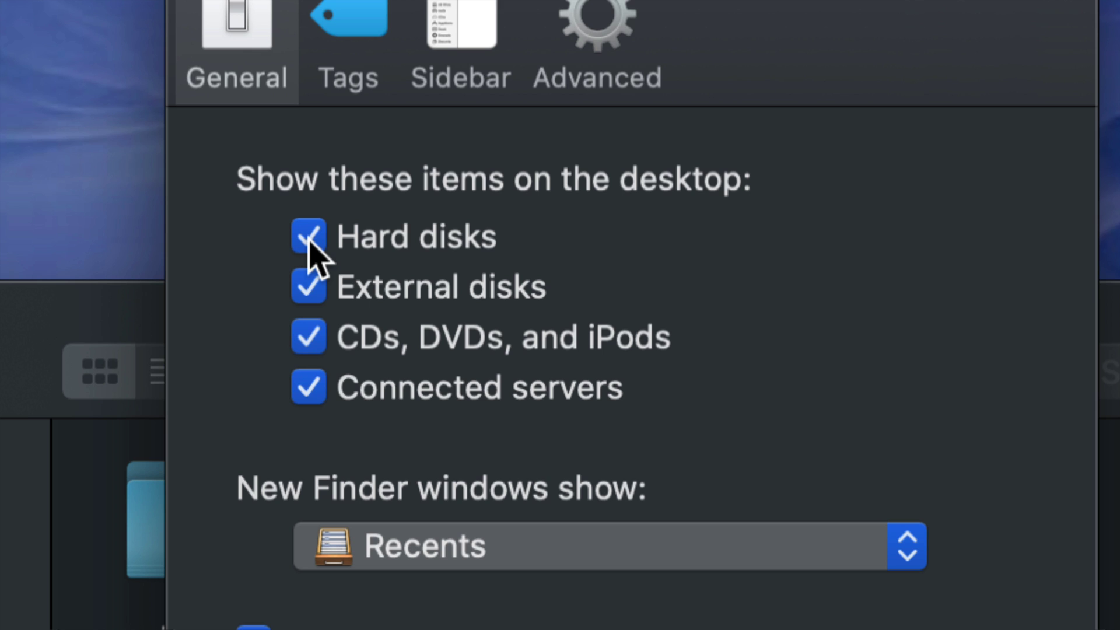
click(308, 238)
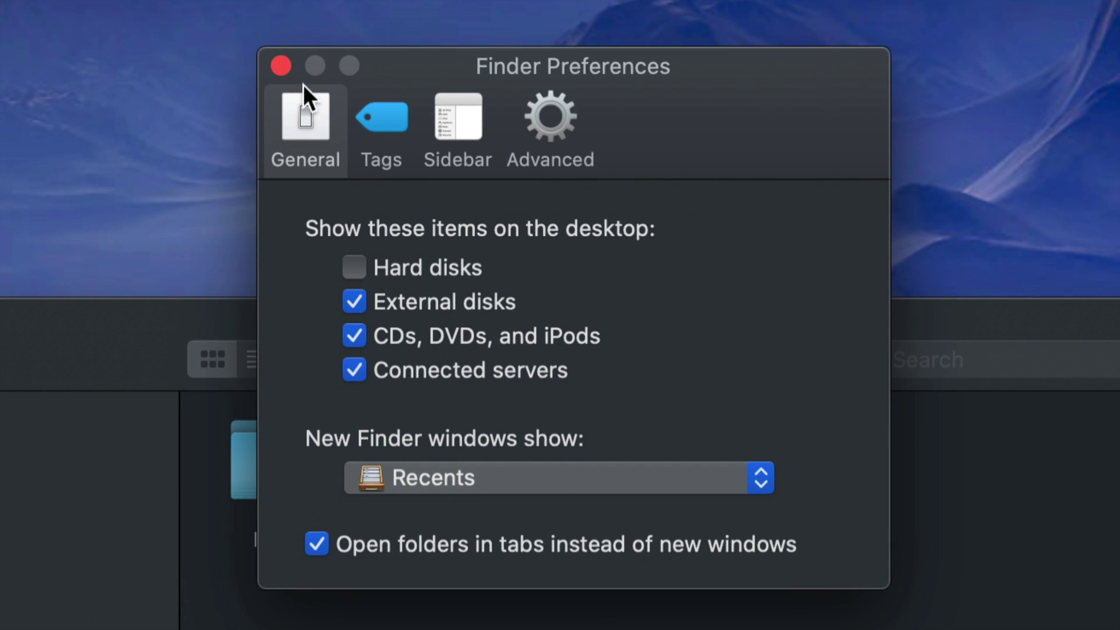
click(282, 66)
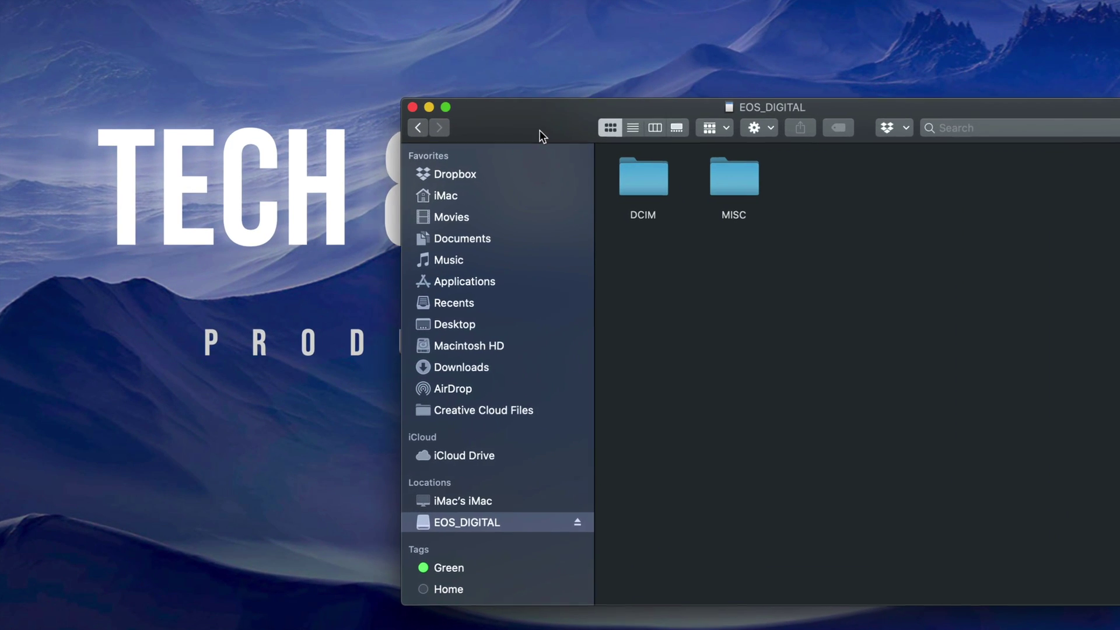
drag(540, 132, 436, 60)
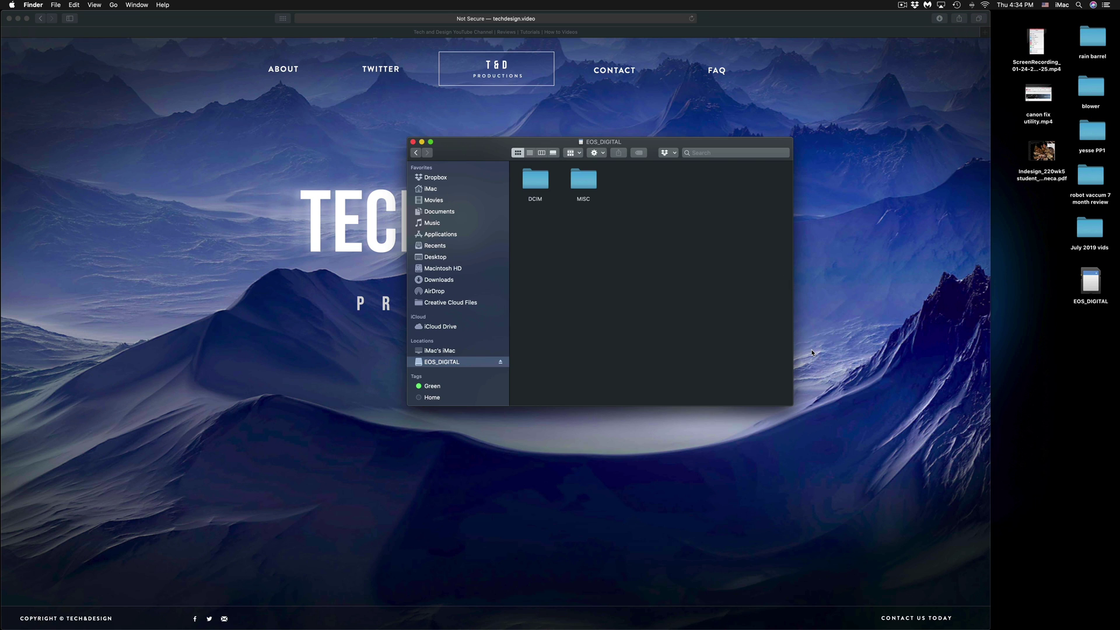
Open Spotlight Search from the menu bar magnifier.
mouse_move(828, 626)
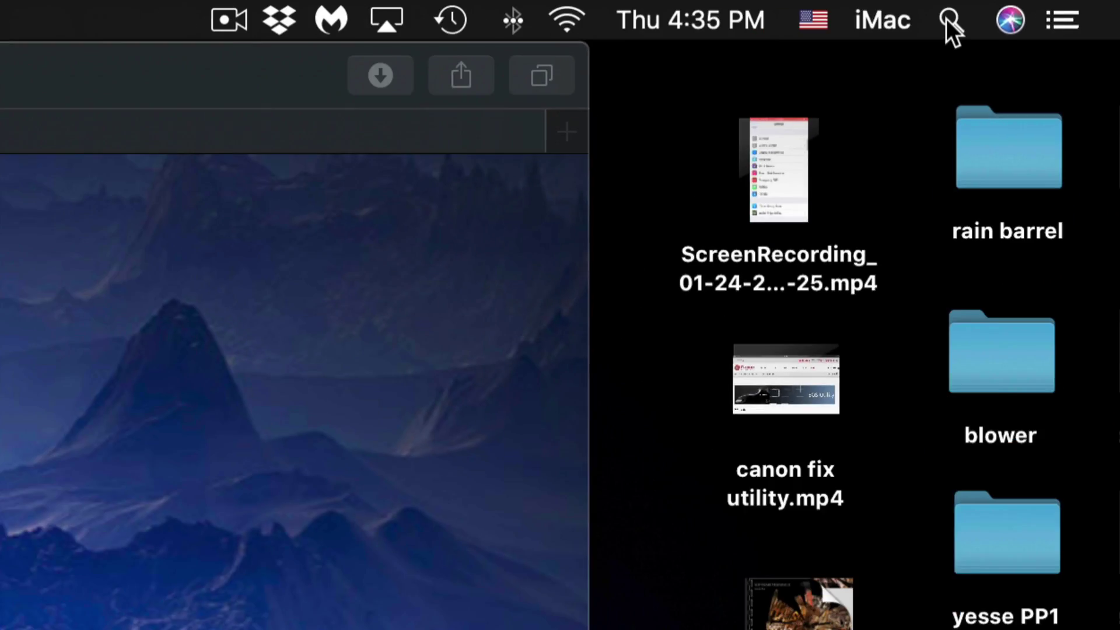
click(828, 42)
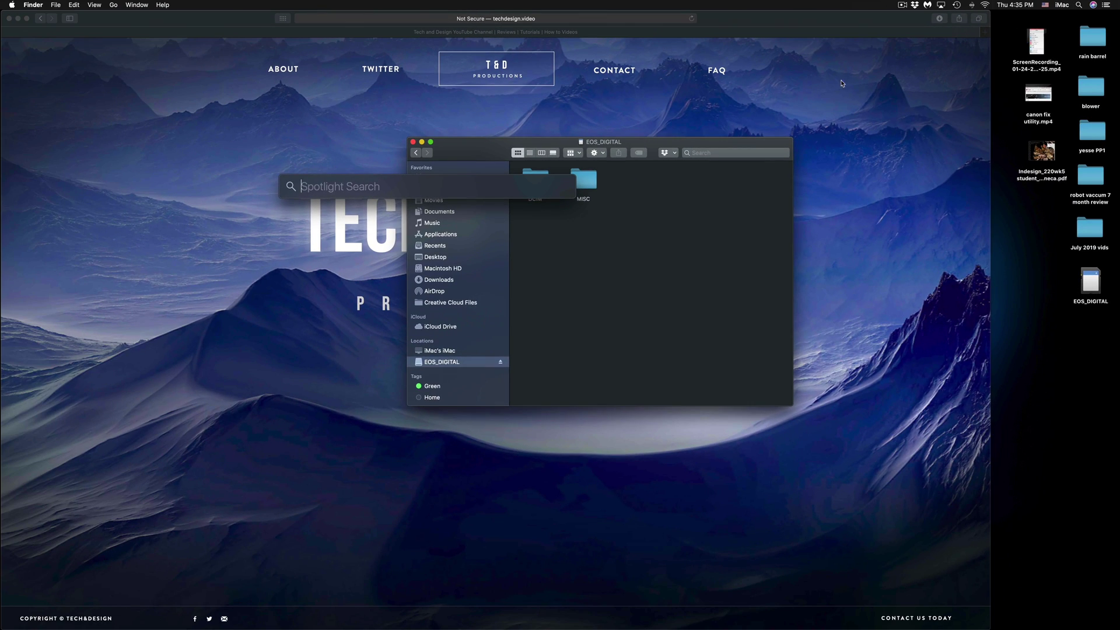
Launch Disk Utility from Spotlight and set its sidebar to Show Only Volumes.
text(disk utility)
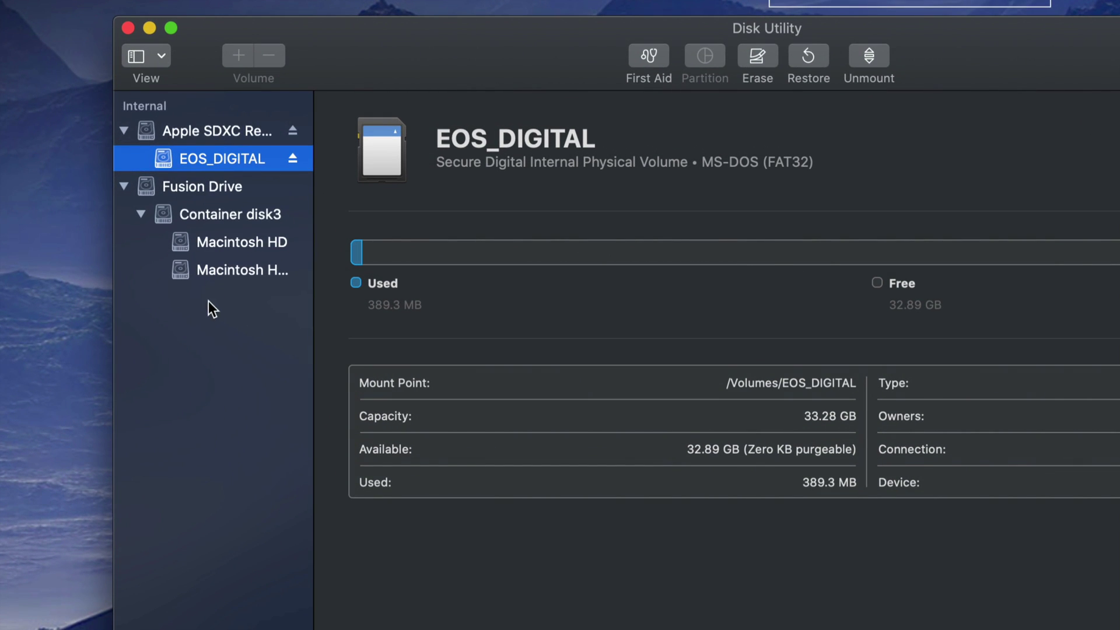
click(153, 58)
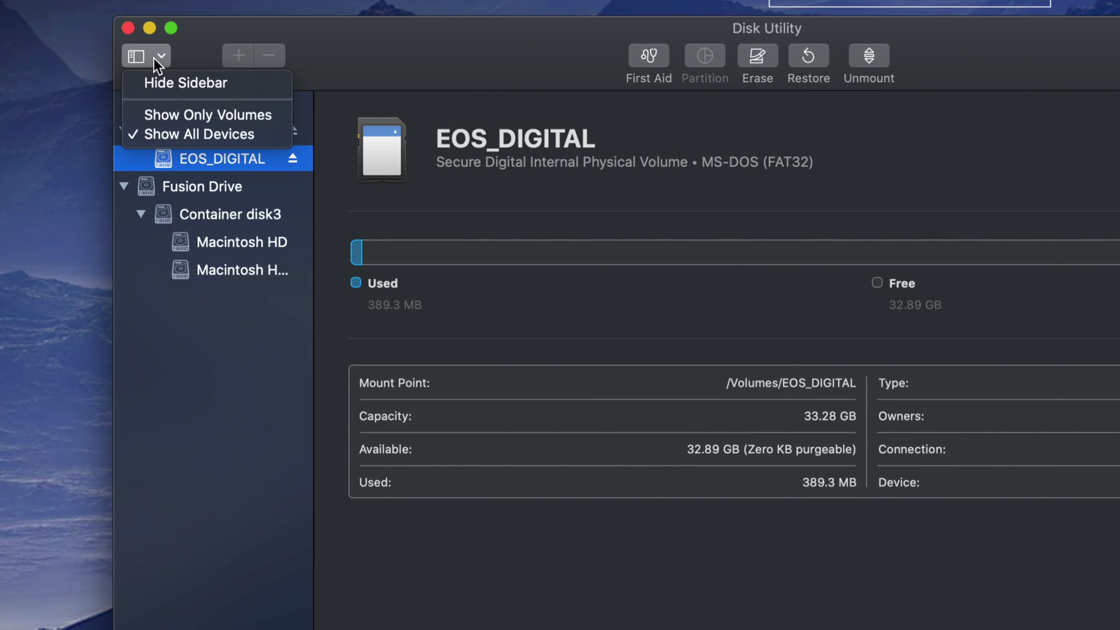
click(152, 117)
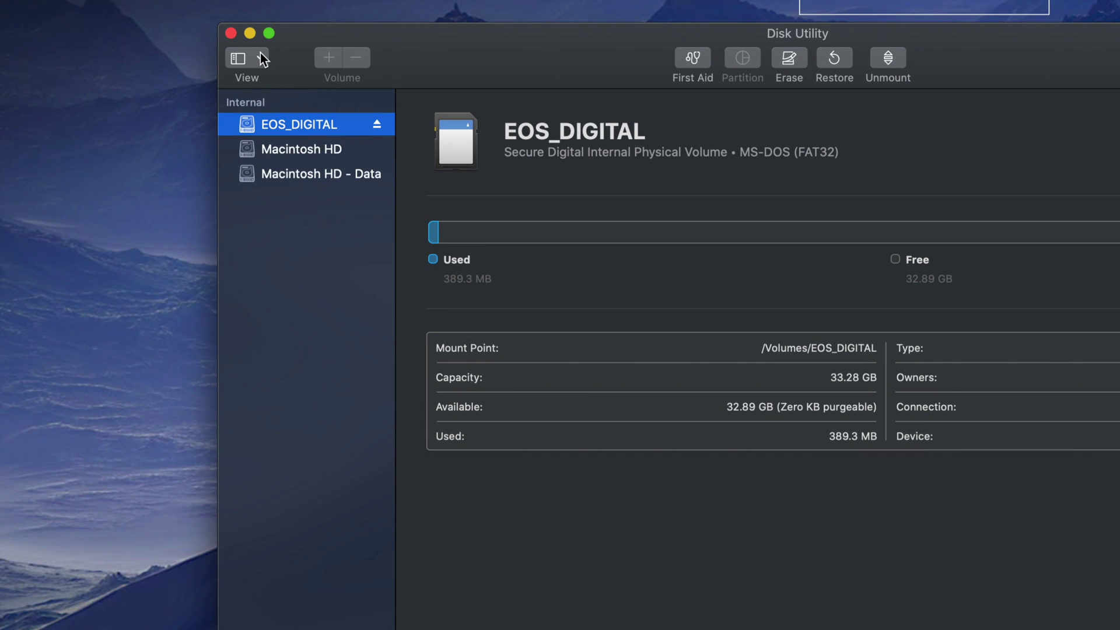
Show all devices in the sidebar, check the Apple SDXC Reader and Fusion Drive, then reselect EOS_DIGITAL.
click(261, 55)
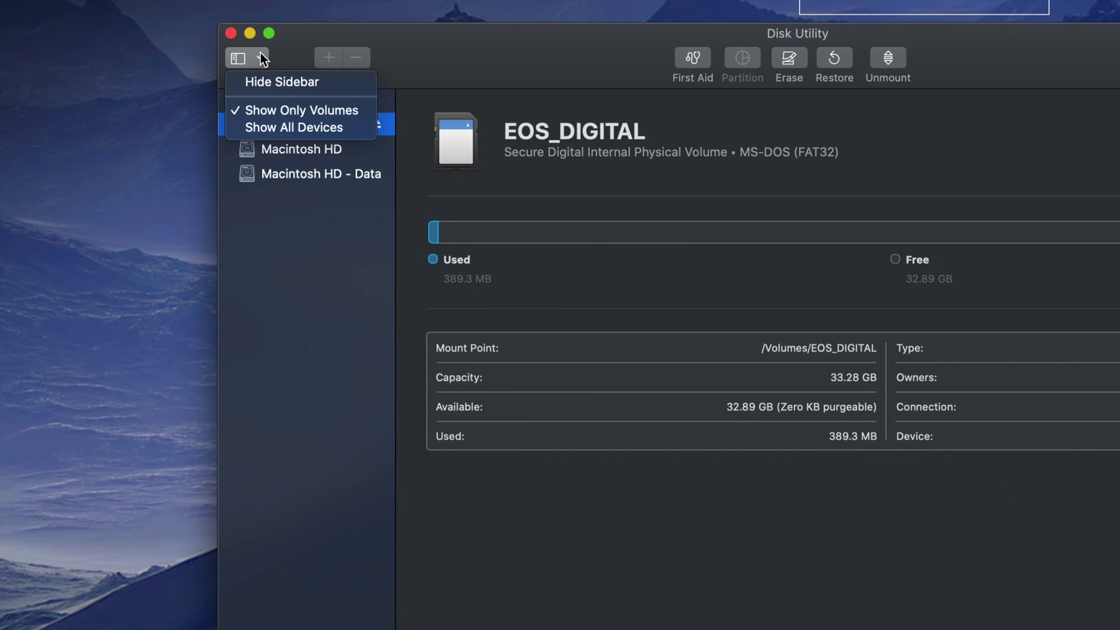
click(271, 127)
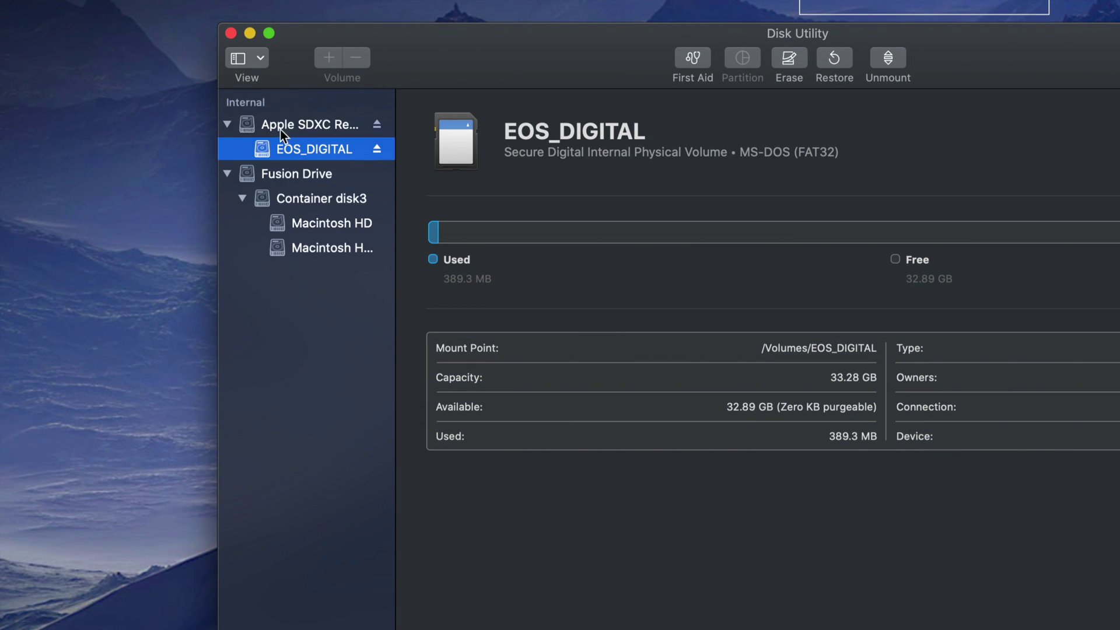
click(292, 127)
click(302, 150)
click(304, 133)
click(310, 147)
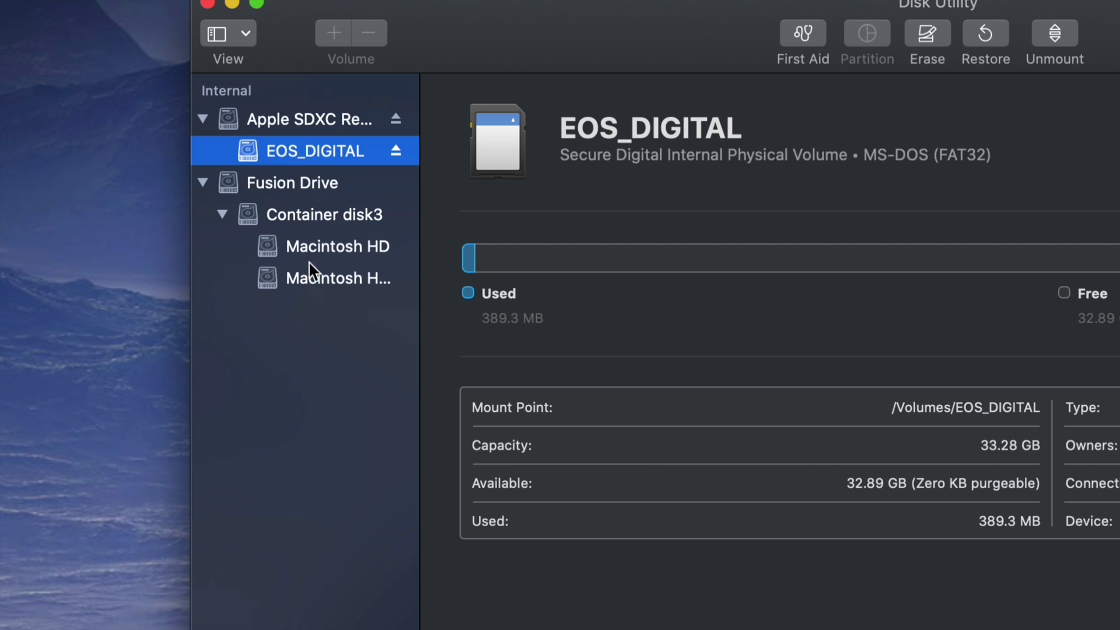
click(309, 190)
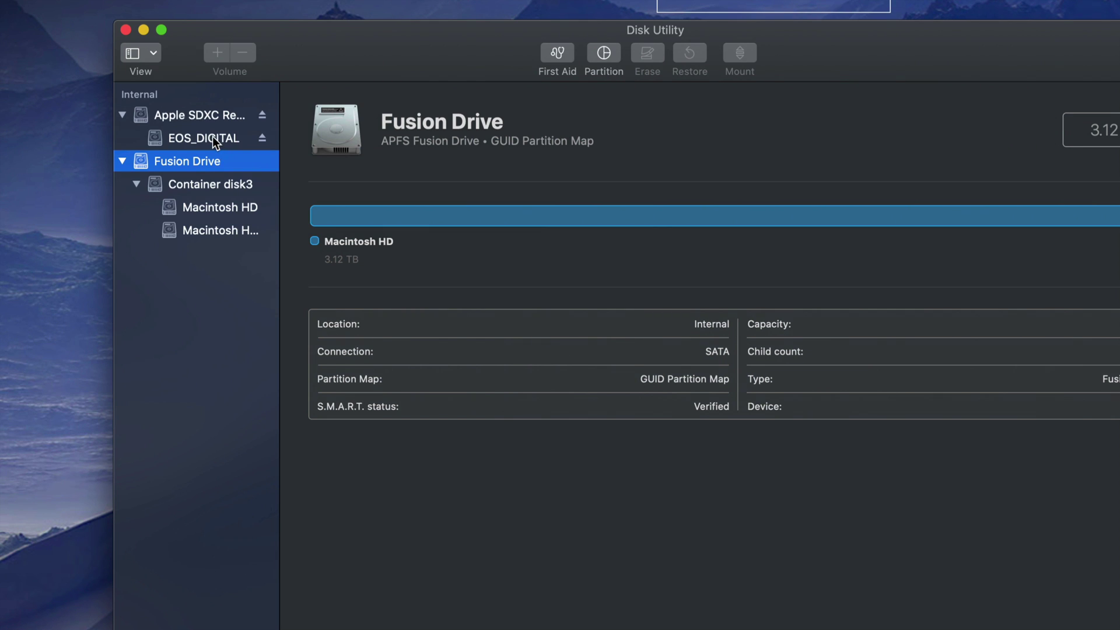
click(214, 138)
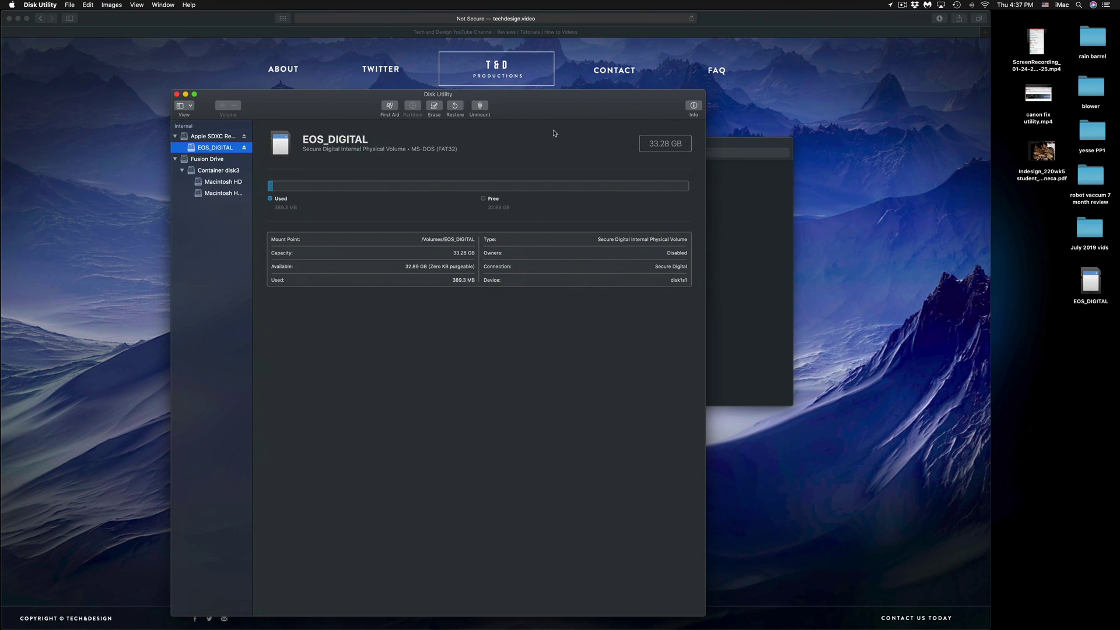
Reposition the EOS_DIGITAL window and open DCIM, then 100CANON, showing IMG_1792–IMG_1807.
click(738, 209)
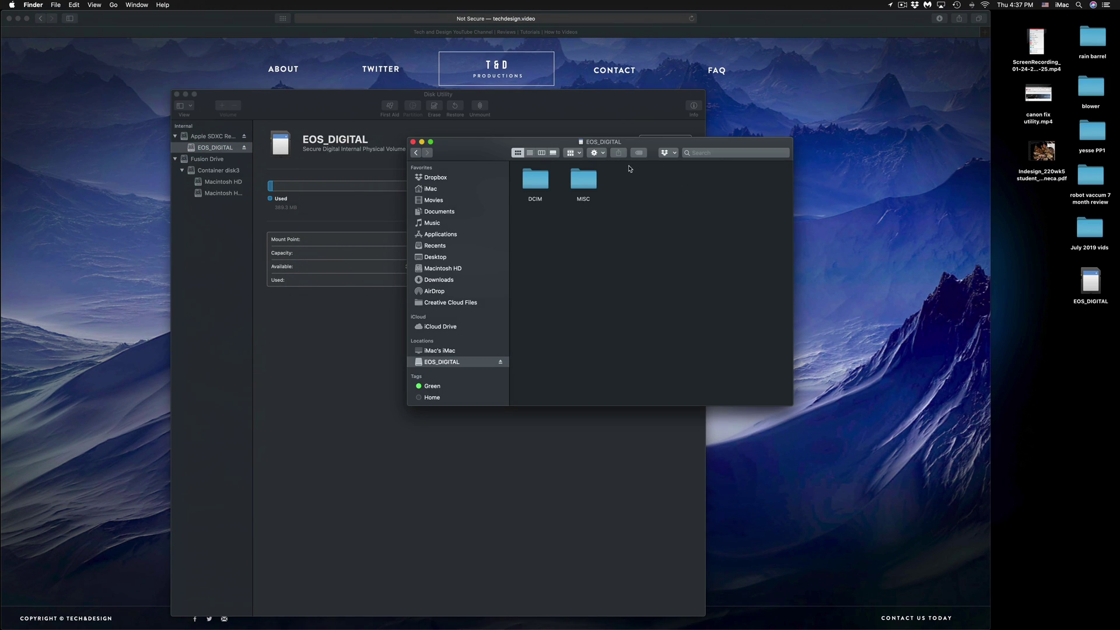
drag(492, 145, 470, 145)
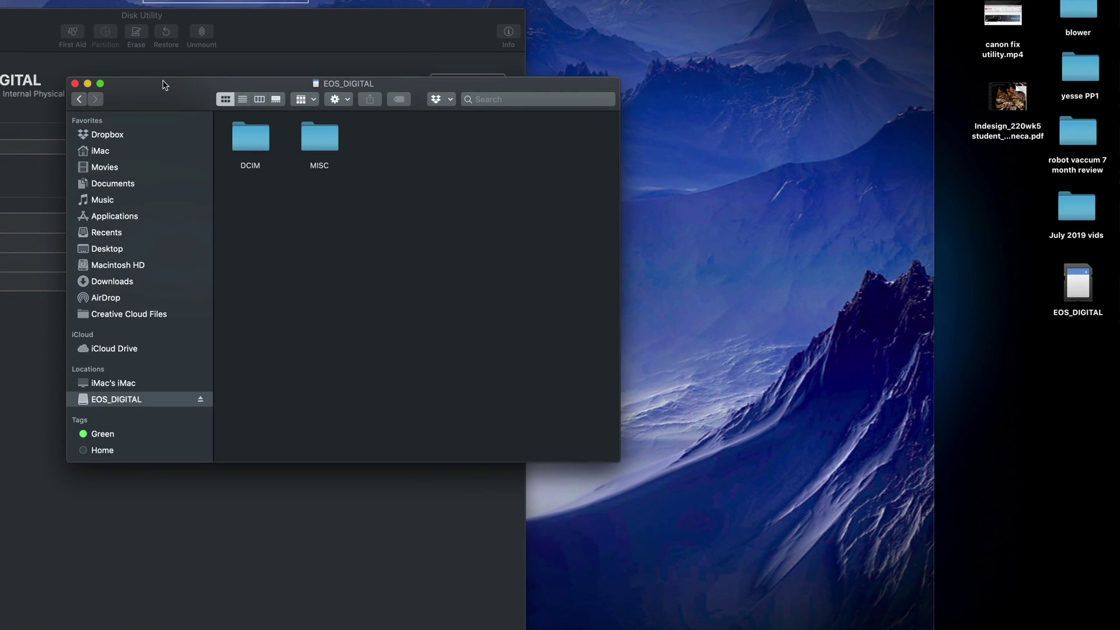
drag(166, 86, 385, 125)
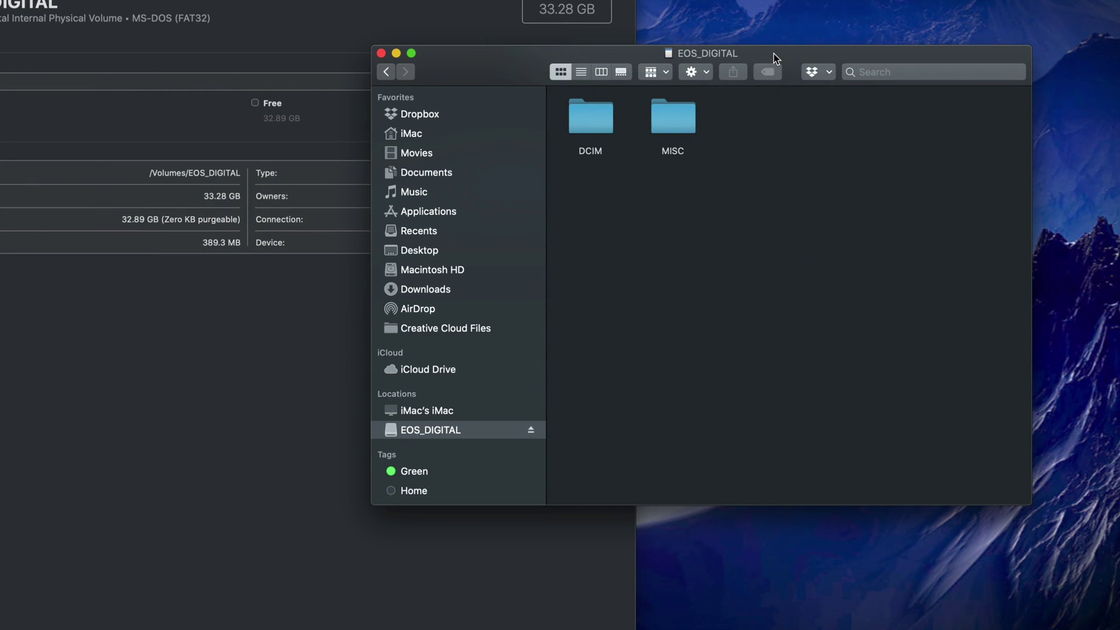
drag(773, 54, 744, 80)
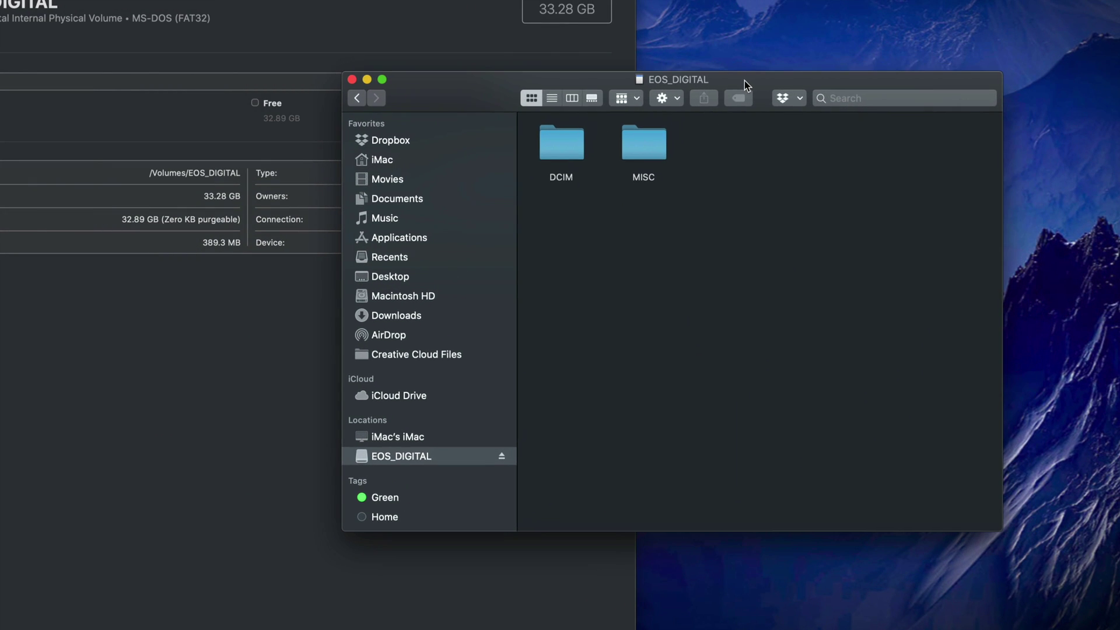
double_click(574, 146)
double_click(573, 146)
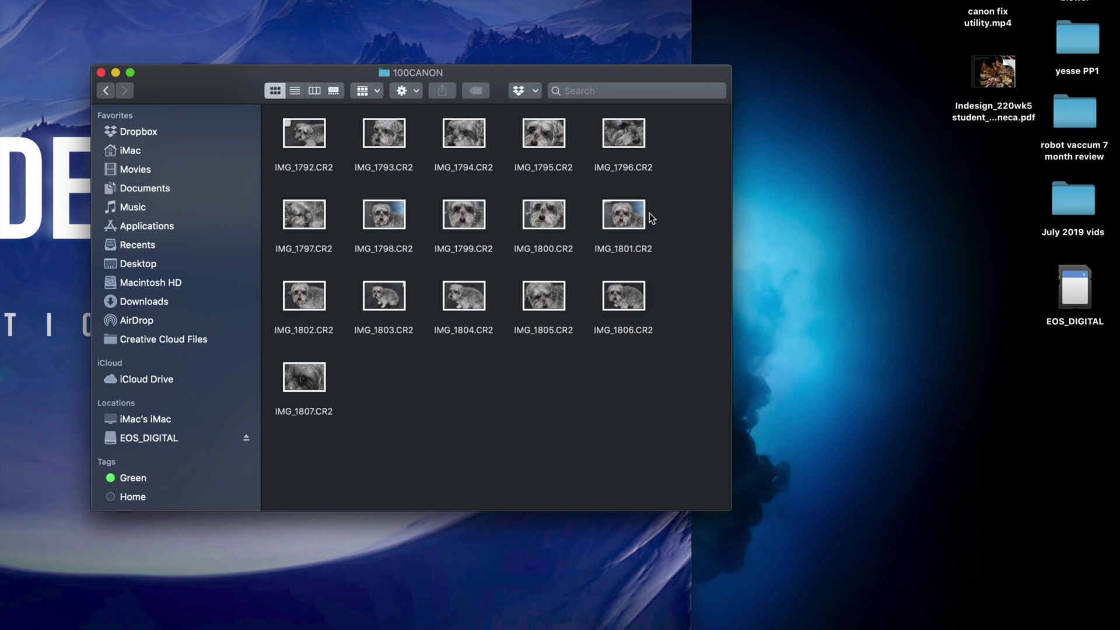
Drag IMG_1805.CR2 and IMG_1806.CR2 from 100CANON onto the desktop.
drag(675, 135, 303, 429)
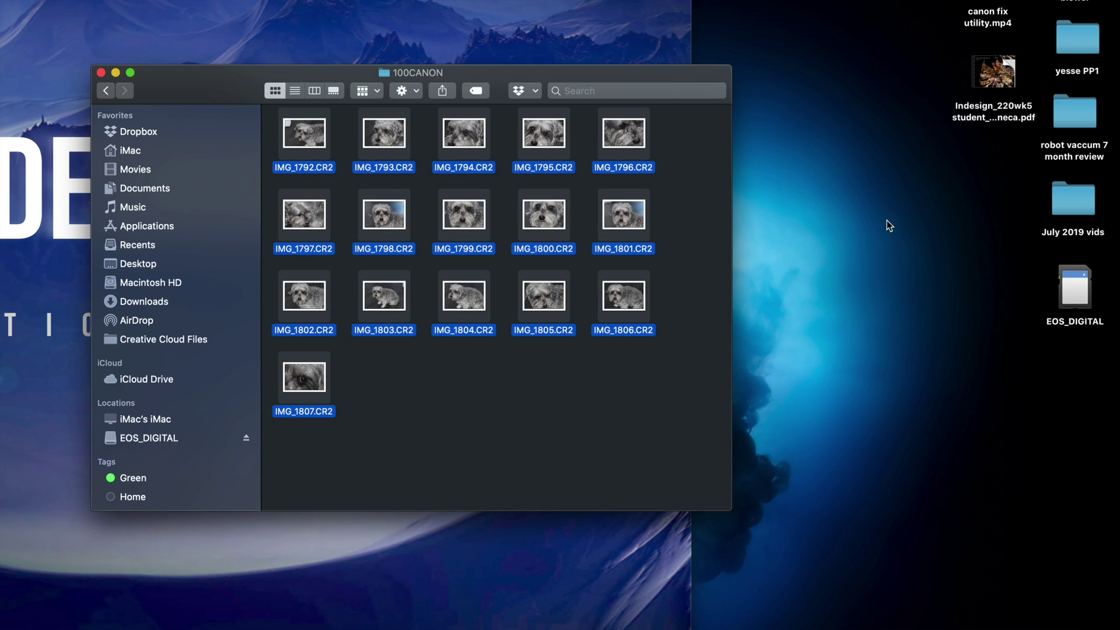
click(669, 334)
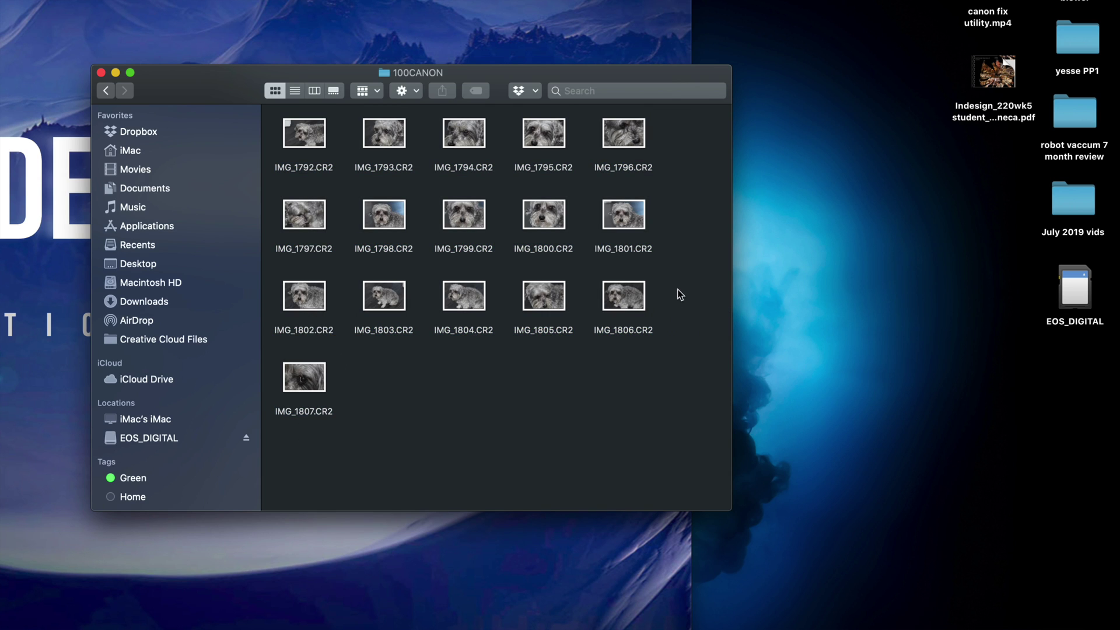
drag(680, 294, 849, 254)
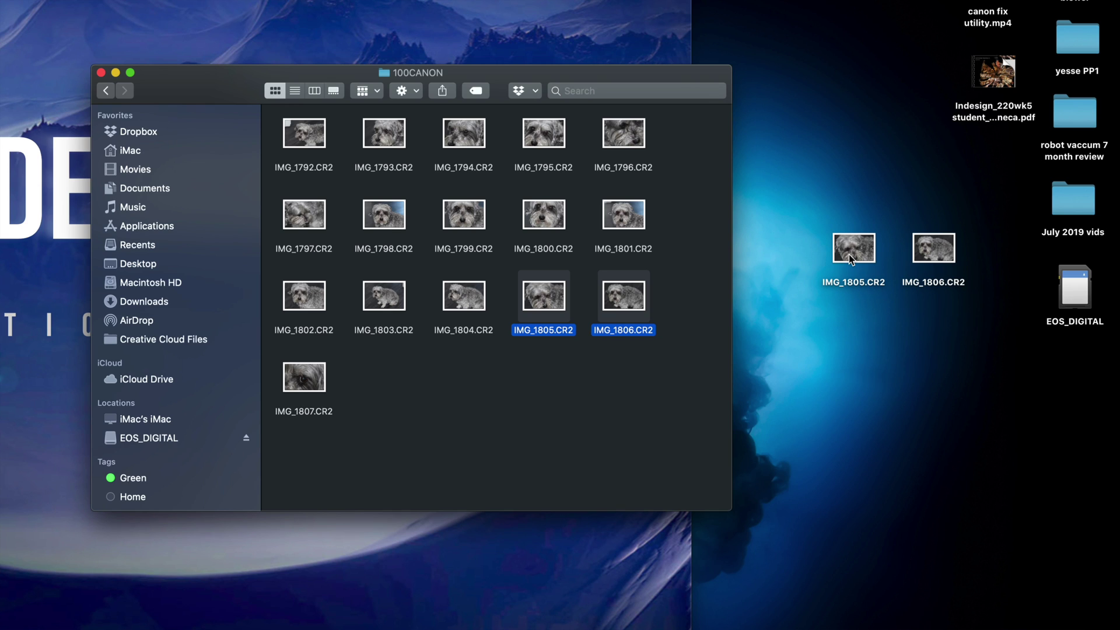
right_click(811, 162)
Create an 'untitled folder' on the desktop and move the IMG_1805 and IMG_1806 copies into it.
click(831, 175)
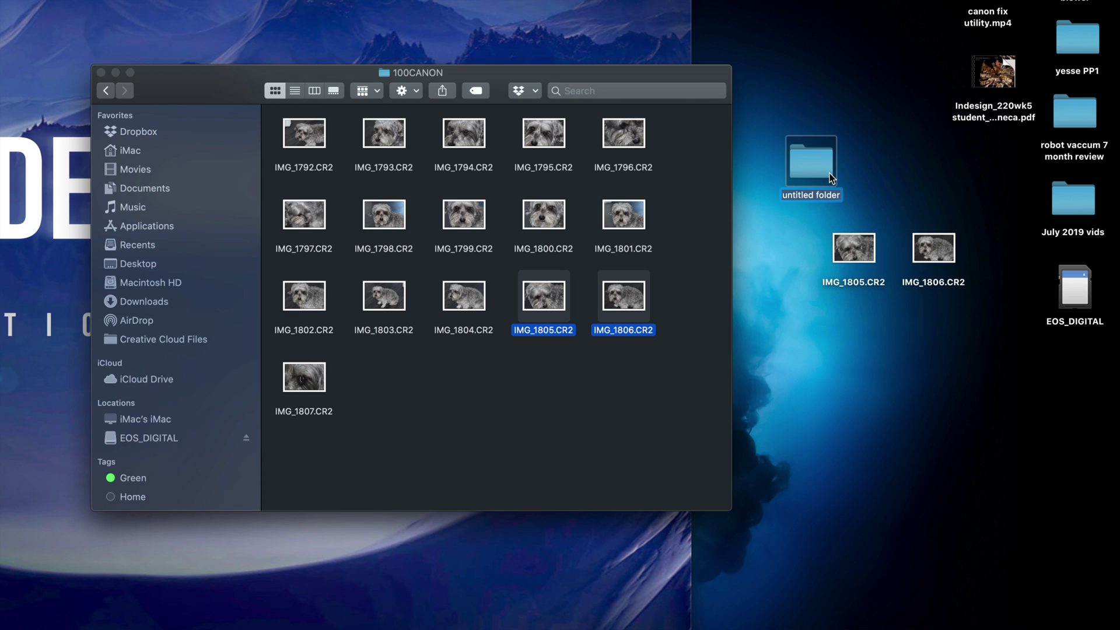
click(881, 191)
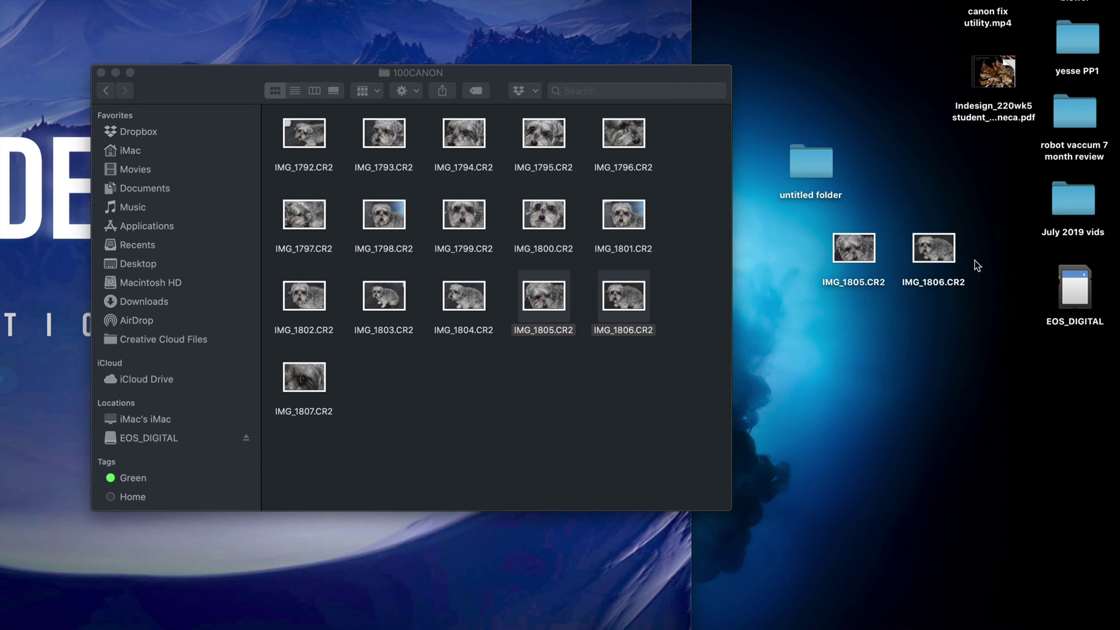
drag(978, 262, 821, 175)
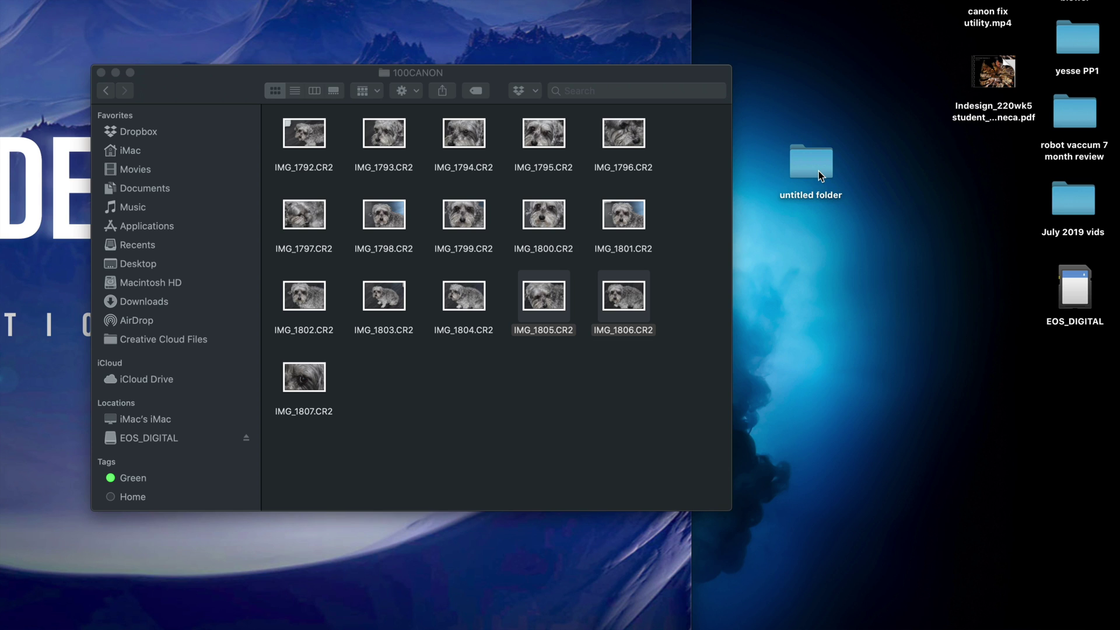
Select IMG_1806.CR2 alone in 100CANON and bring up its context menu.
click(626, 356)
drag(617, 344, 546, 296)
right_click(546, 296)
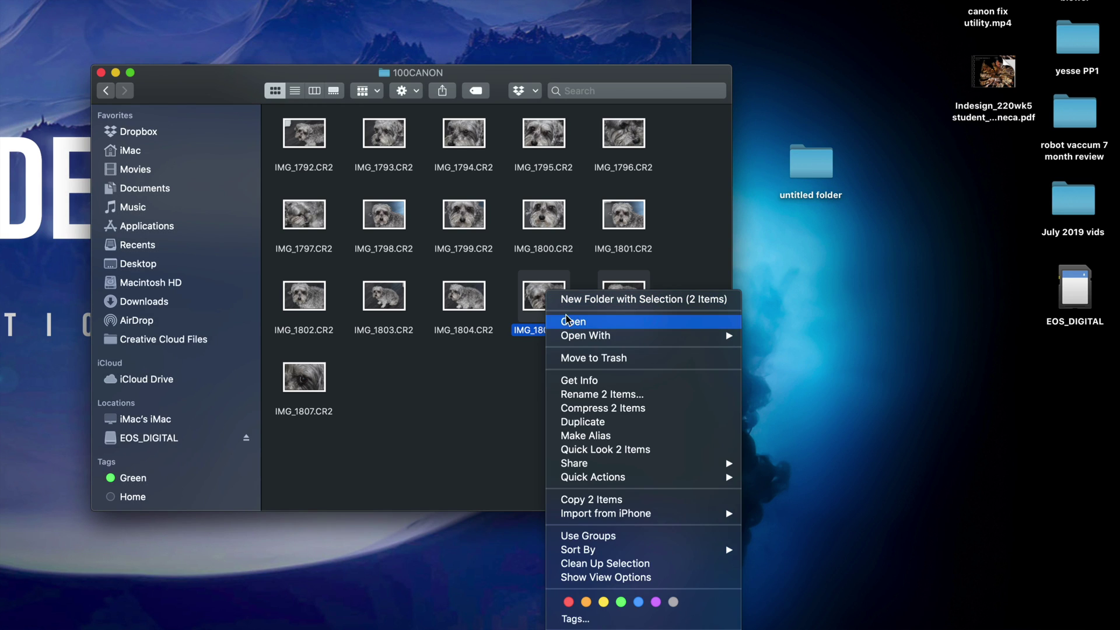
click(469, 365)
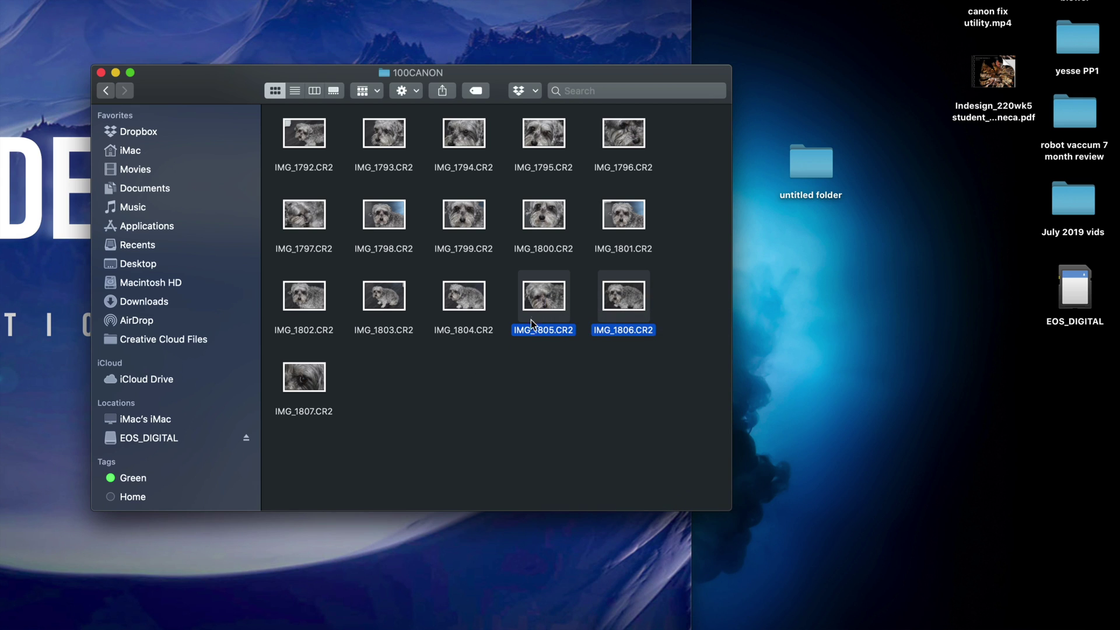
click(618, 385)
click(632, 308)
right_click(632, 308)
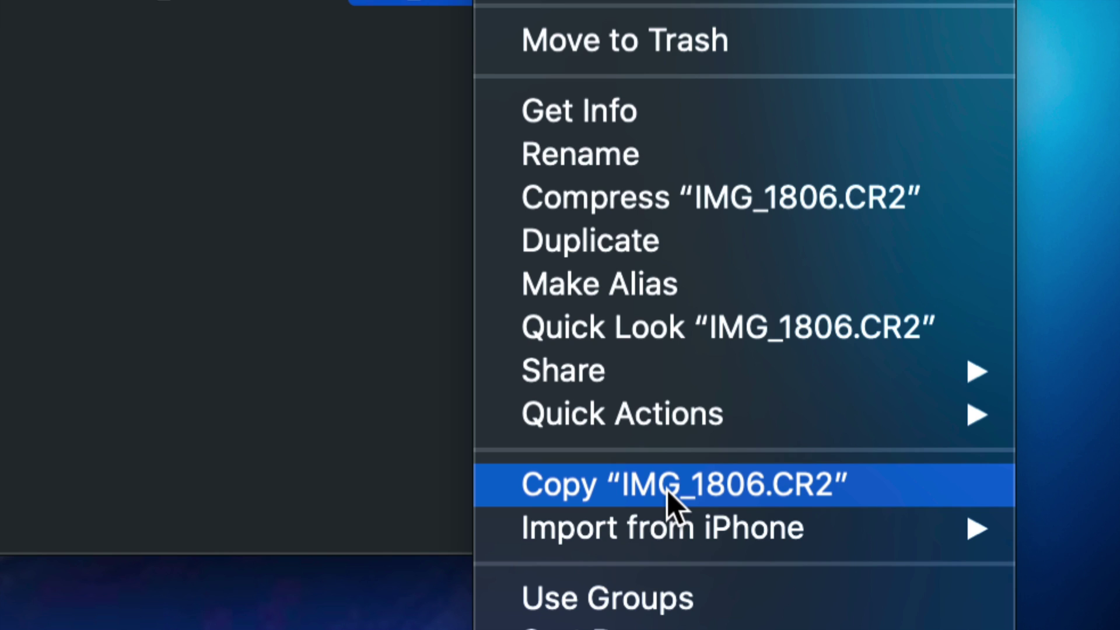
Copy IMG_1806.CR2, paste it onto the desktop, and place it below the untitled folder.
click(668, 495)
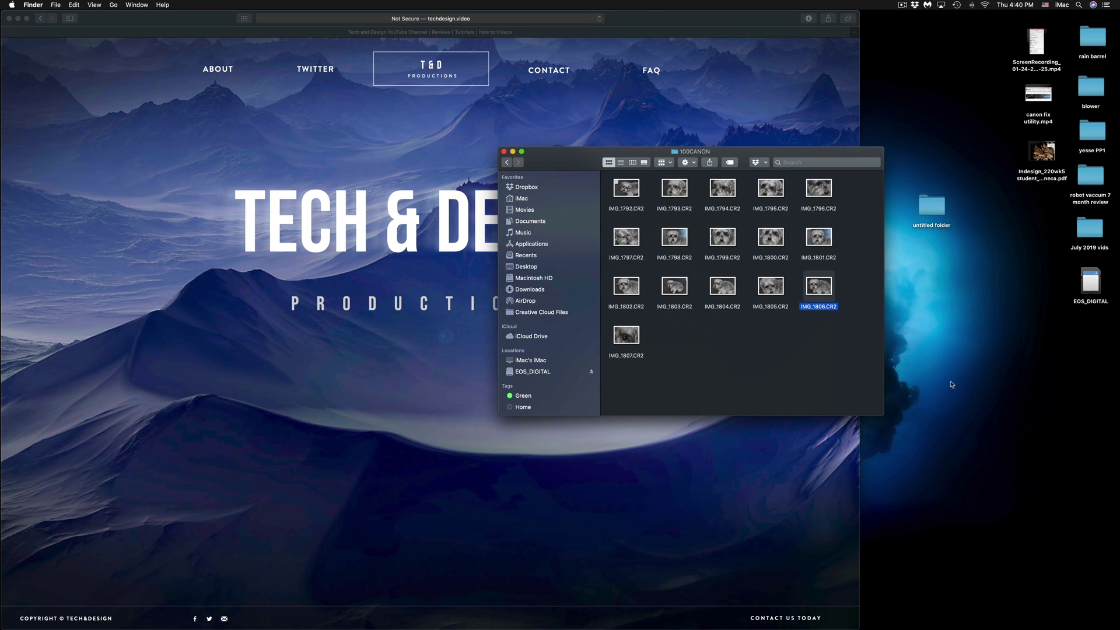
click(962, 404)
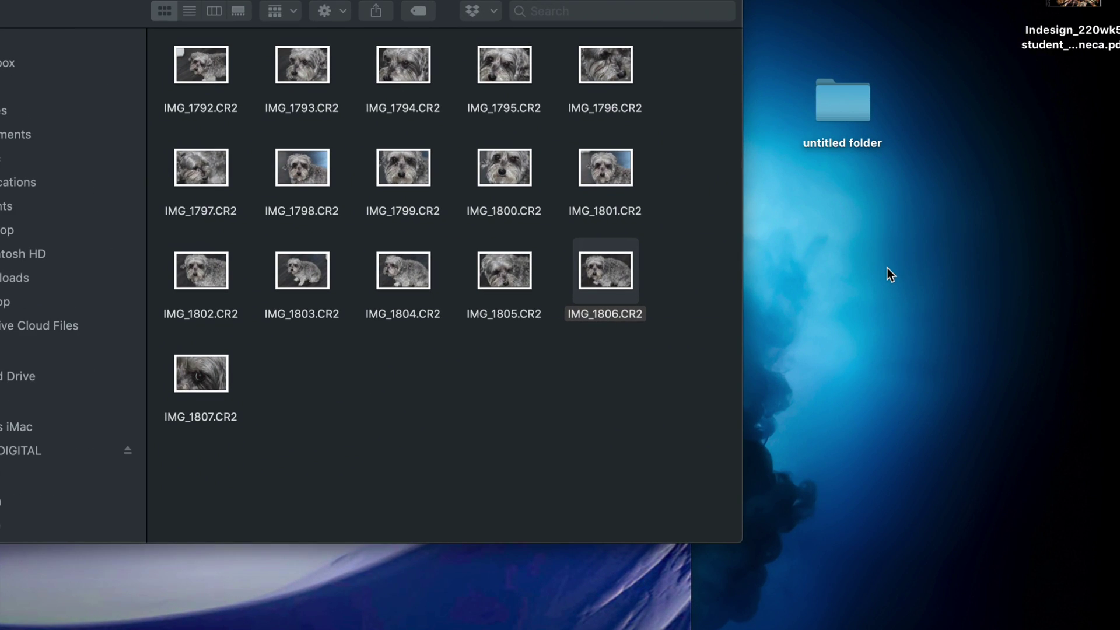
right_click(955, 288)
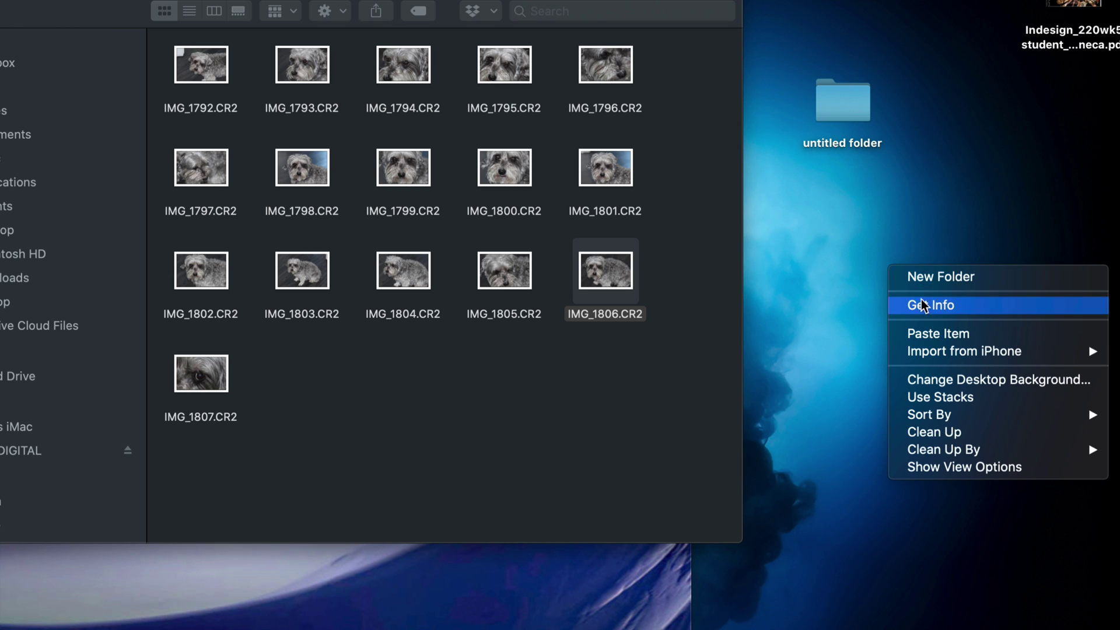
click(952, 336)
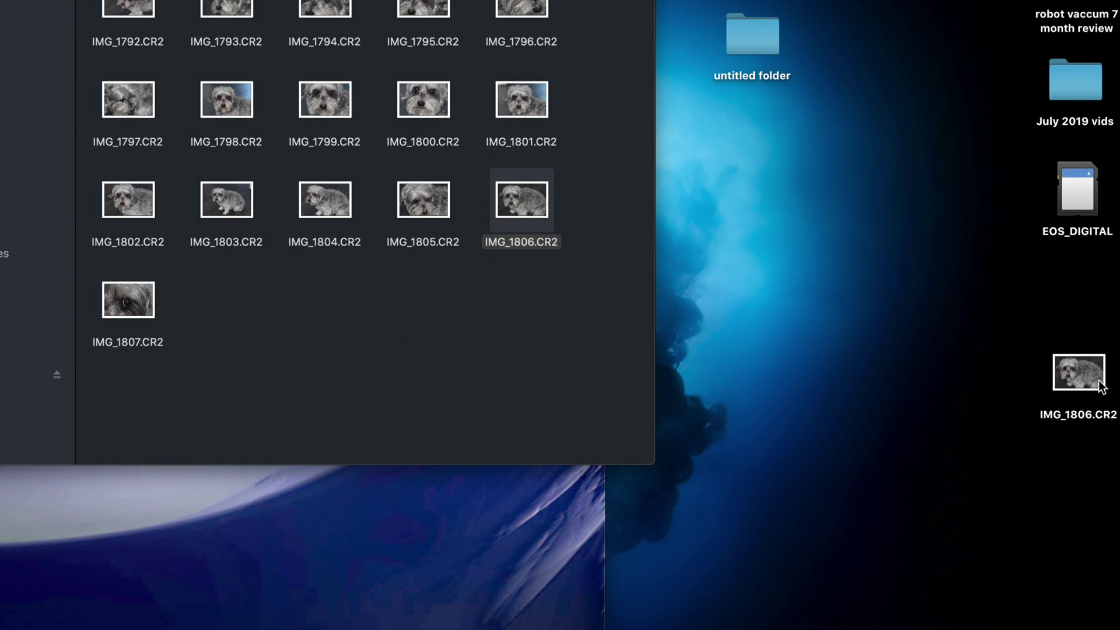
drag(1102, 386, 772, 140)
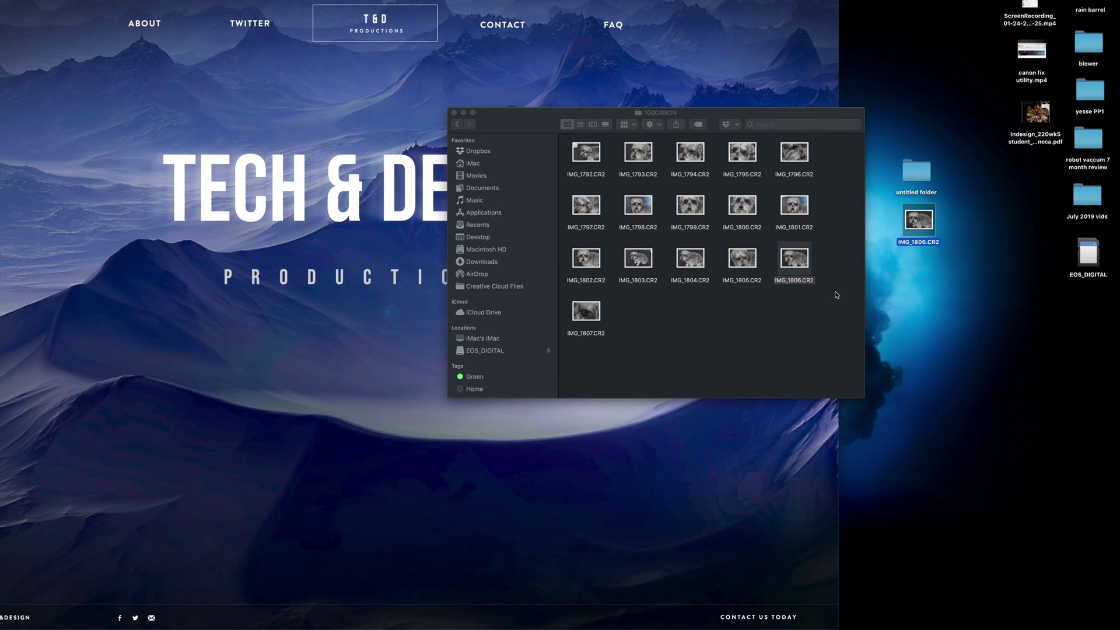
Select IMG_1802.CR2 and IMG_1803.CR2 in 100CANON and paste them onto the desktop.
click(682, 248)
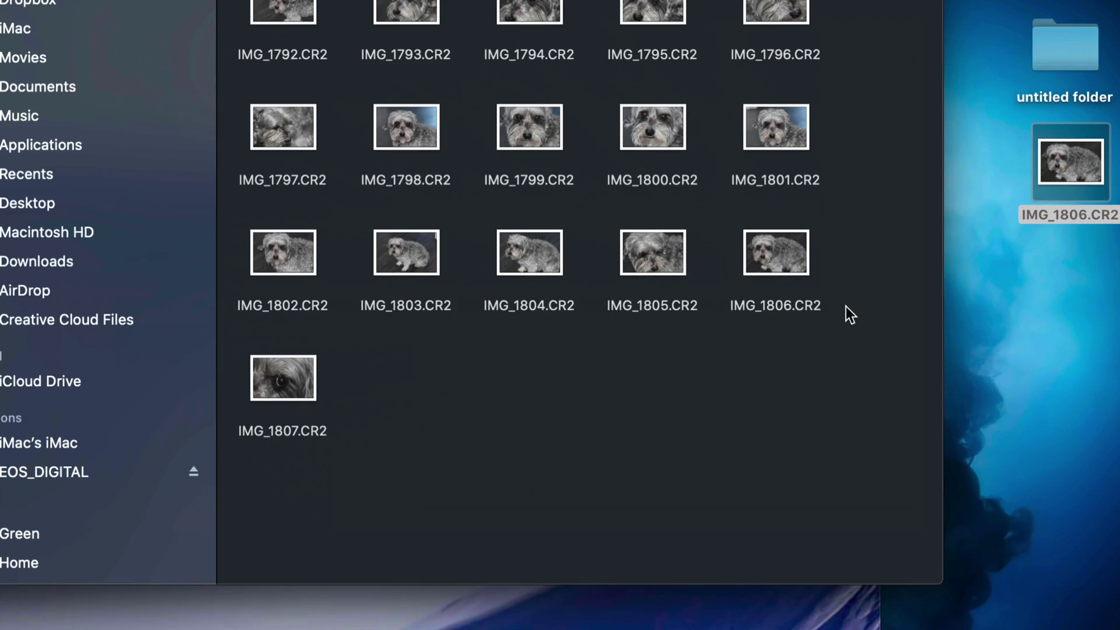
click(797, 266)
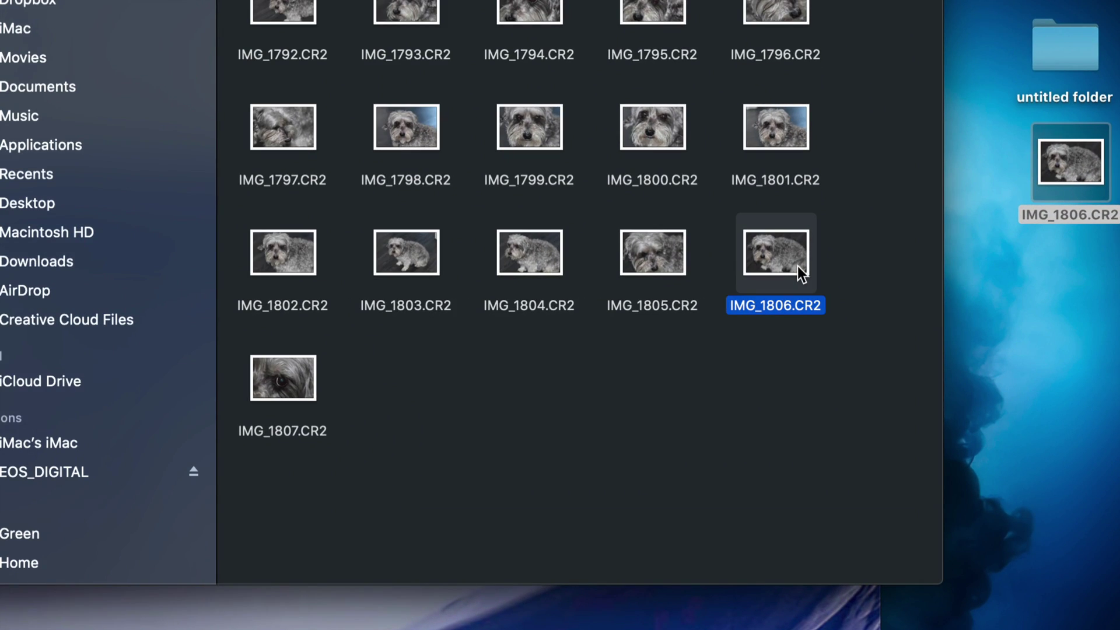
click(417, 253)
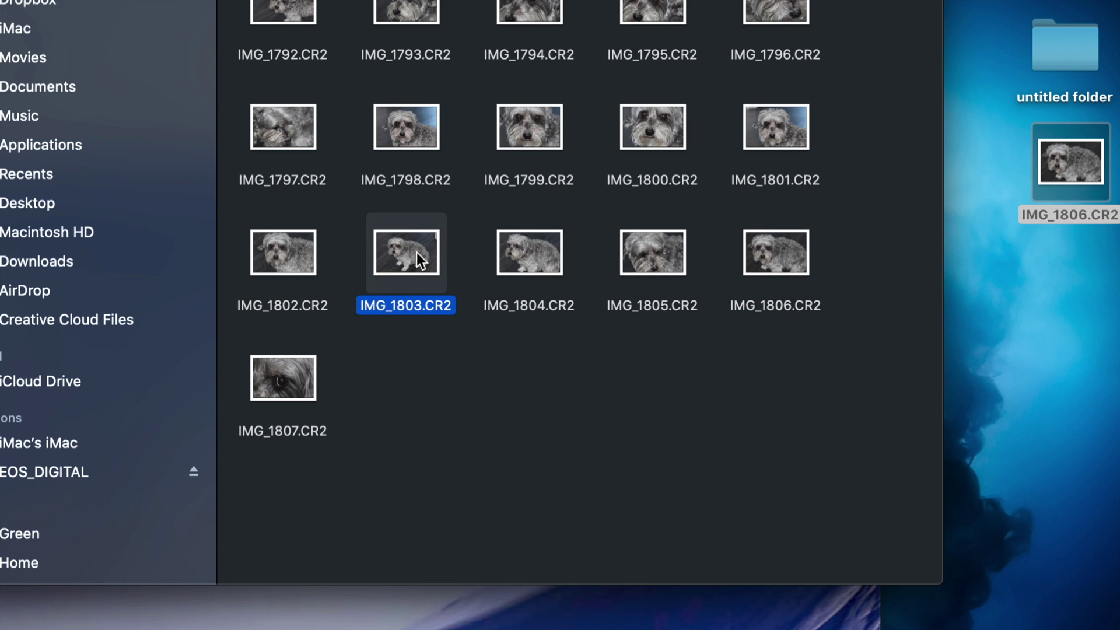
drag(454, 240, 283, 245)
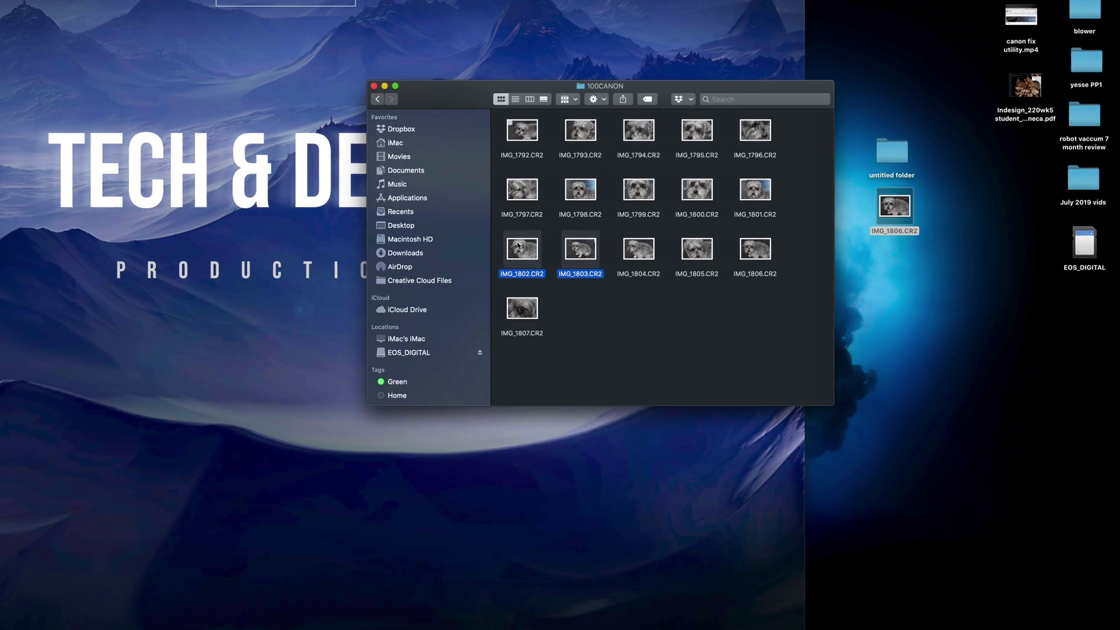
click(957, 318)
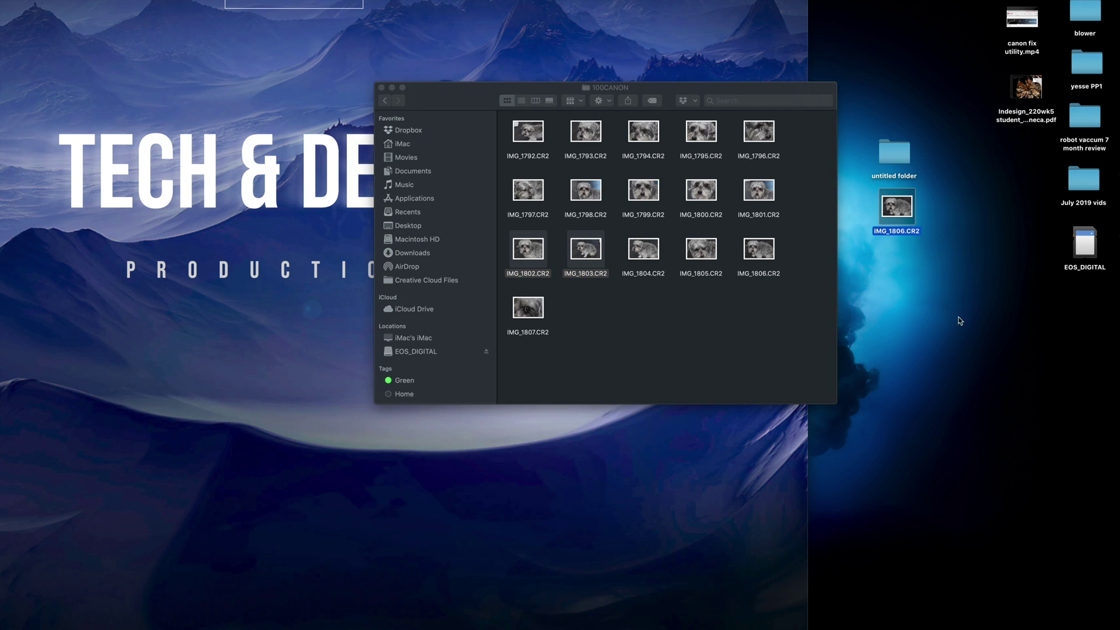
key(super+v)
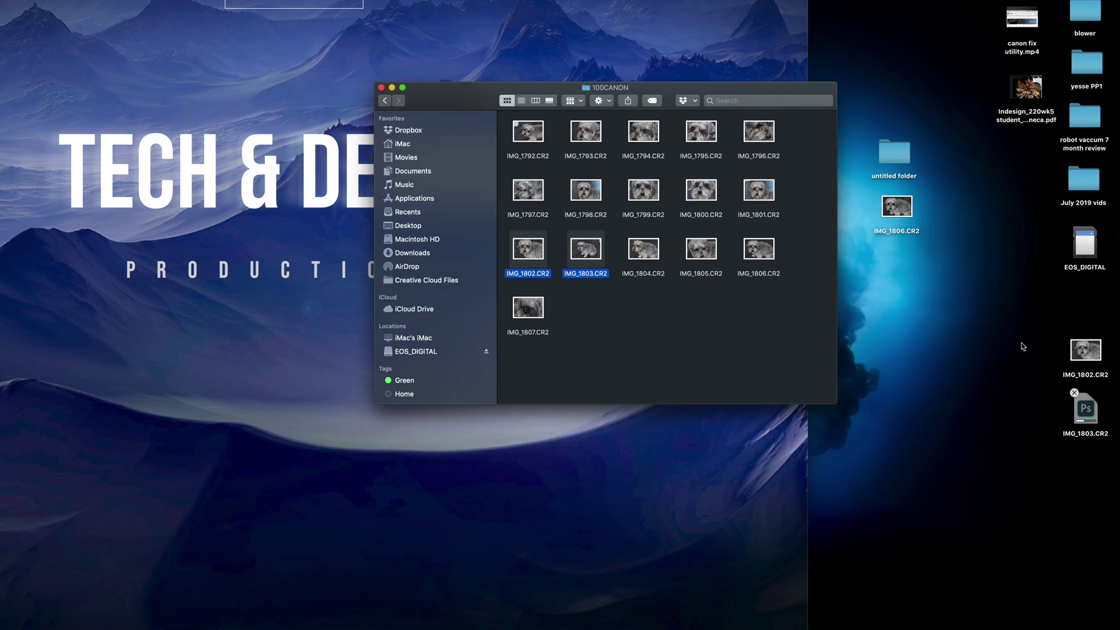
Paste IMG_1802.CR2 and IMG_1803.CR2 into the desktop's untitled folder and close its window.
drag(1022, 347, 1111, 441)
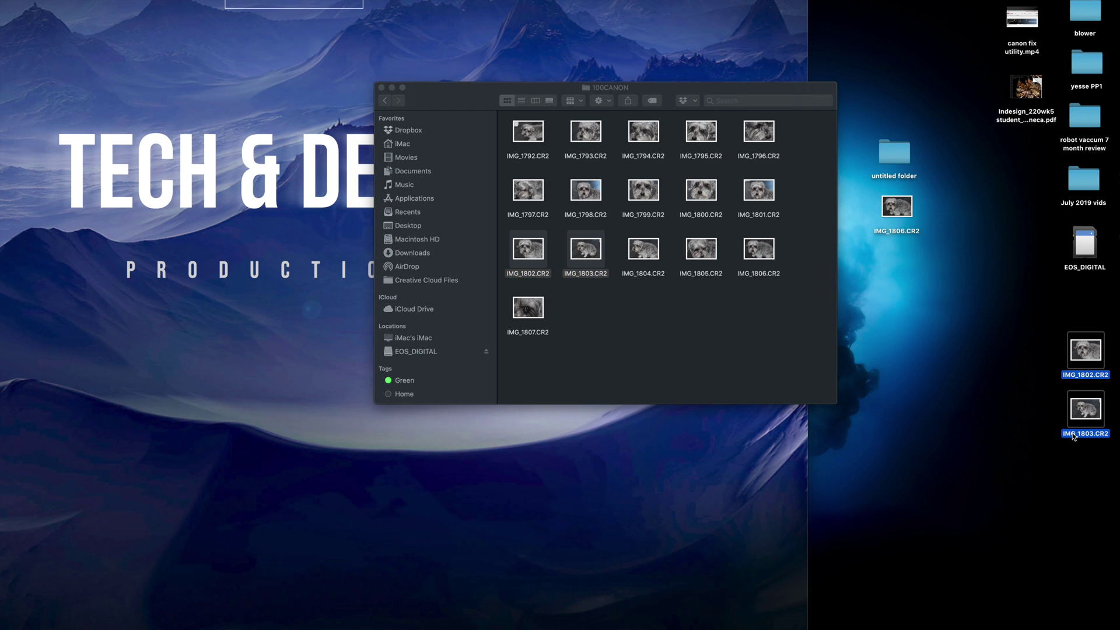
drag(1097, 357, 914, 272)
double_click(896, 151)
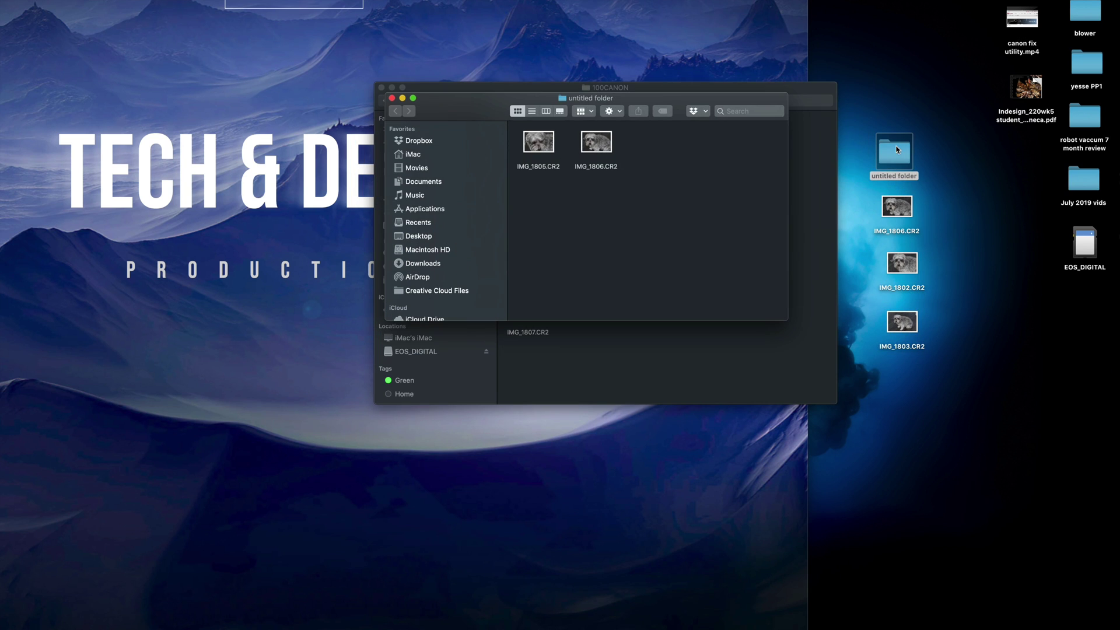
drag(670, 98, 540, 117)
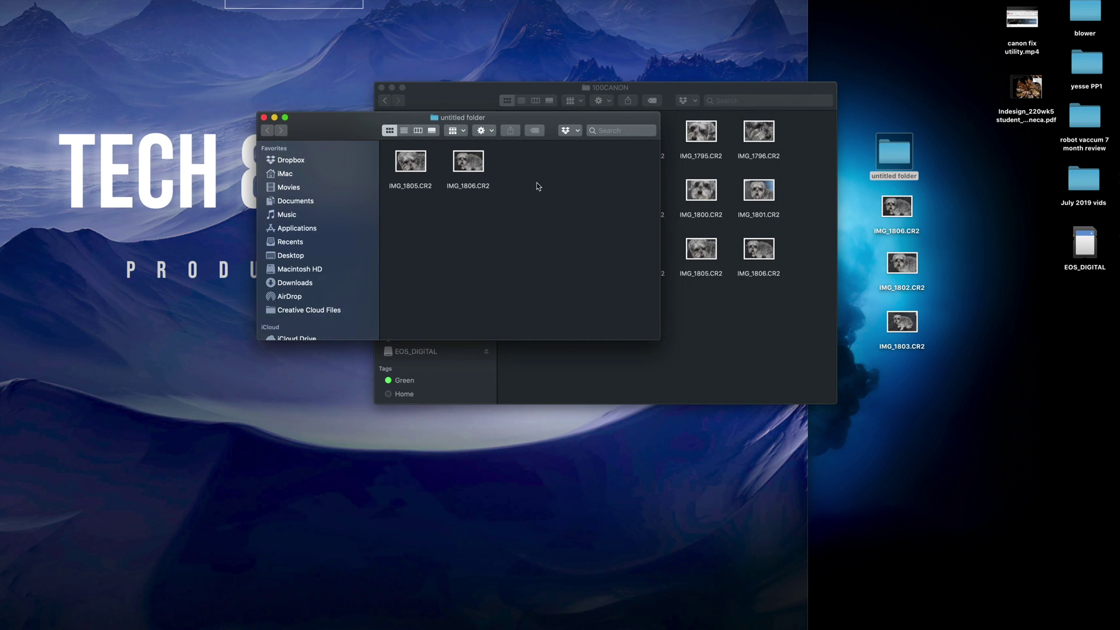
key(super+v)
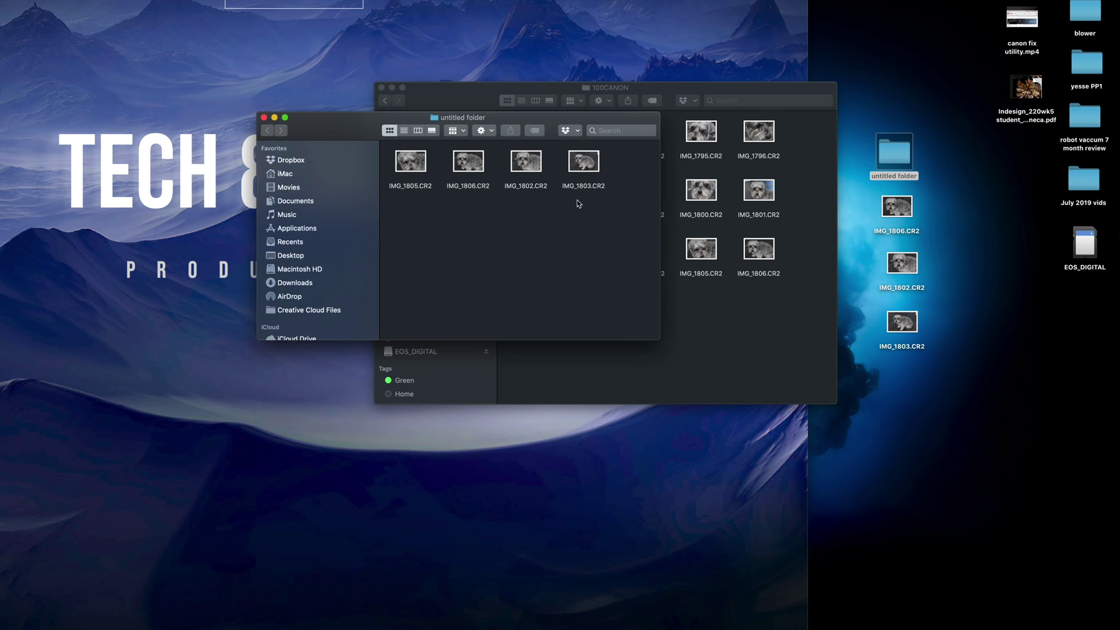
key(super+w)
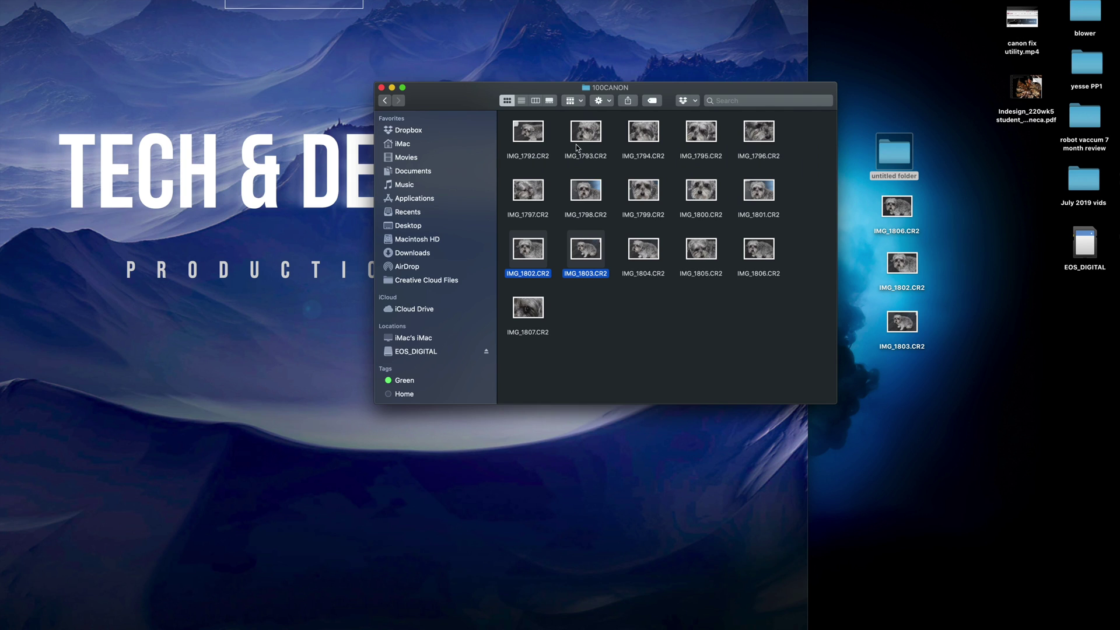
Deselect the untitled folder and pick up the Indesign PDF on the desktop.
click(996, 345)
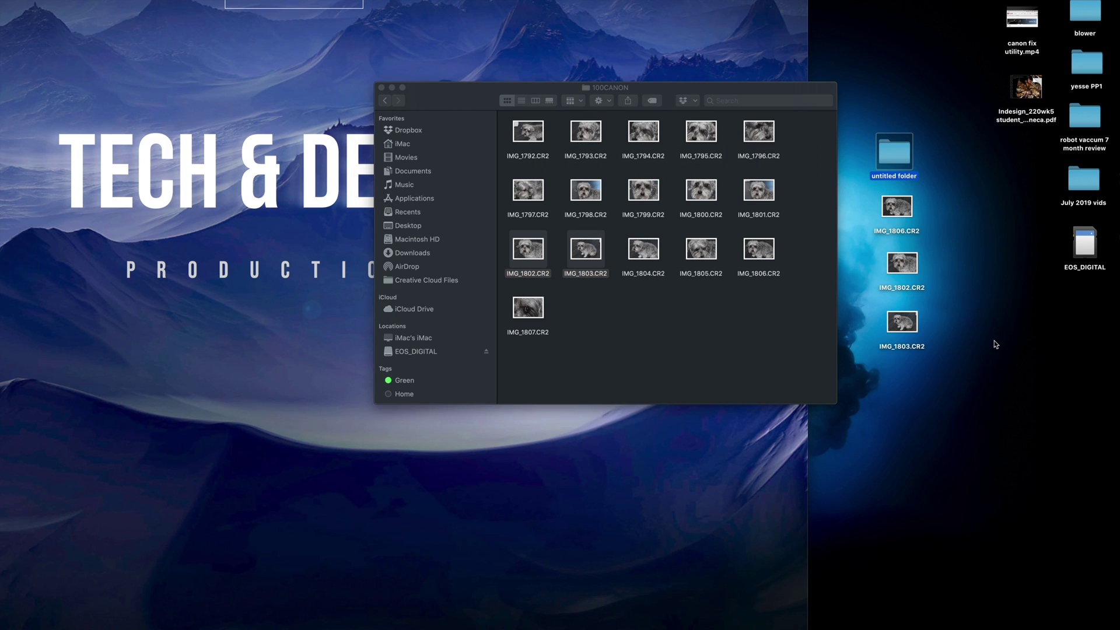
click(995, 345)
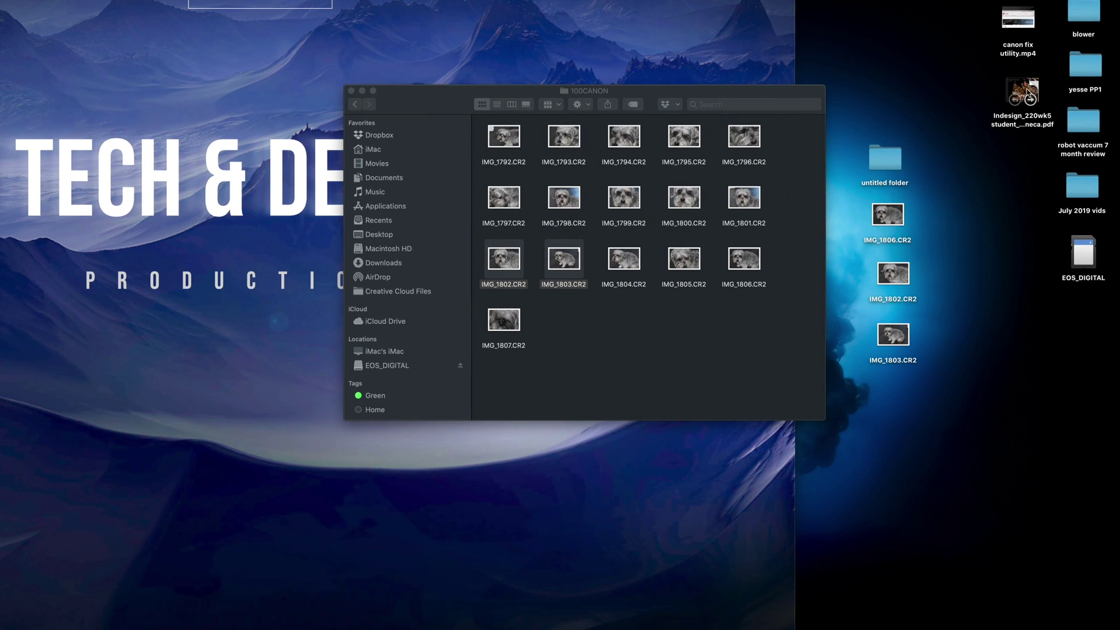
drag(985, 95, 1000, 195)
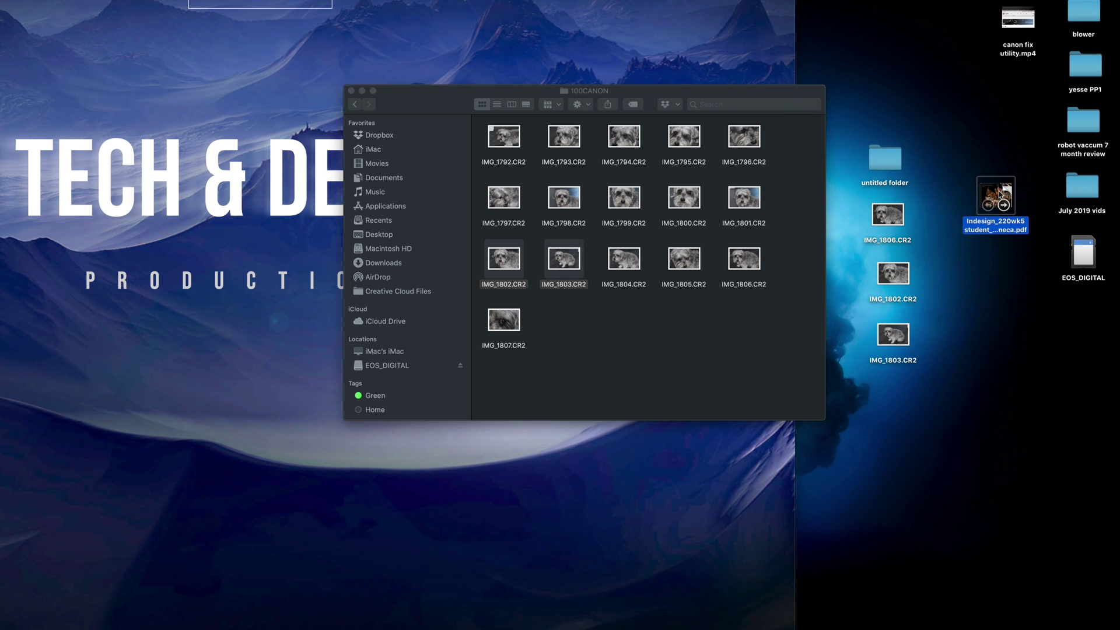
Copy the Indesign_220wk5 PDF and canon fix utility.mp4 from the desktop into 100CANON.
drag(1000, 195, 623, 317)
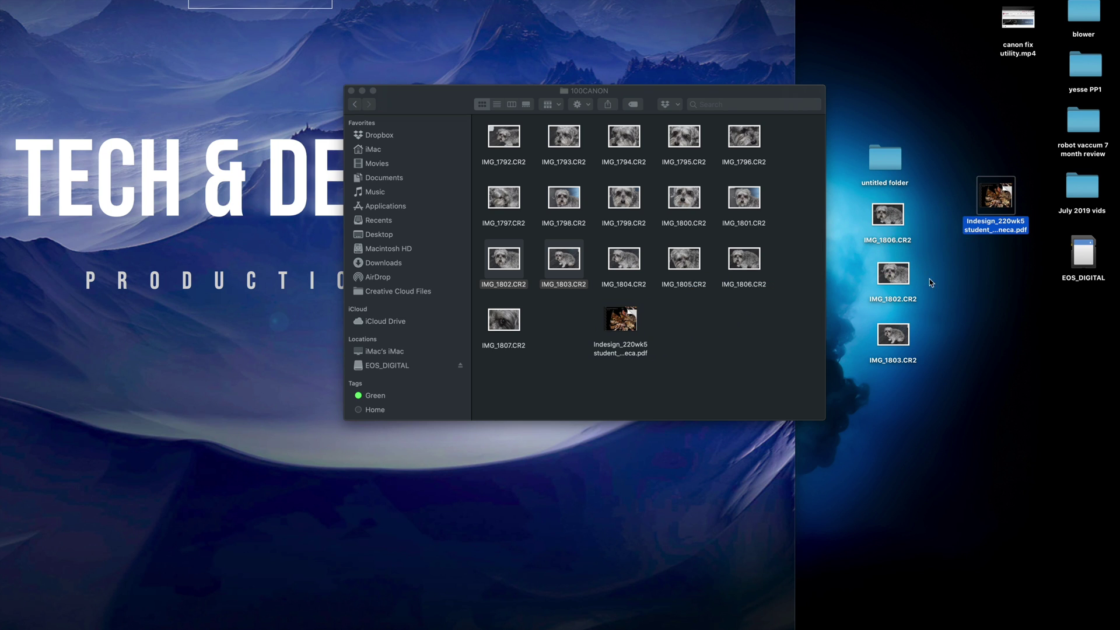
mouse_move(997, 187)
click(699, 335)
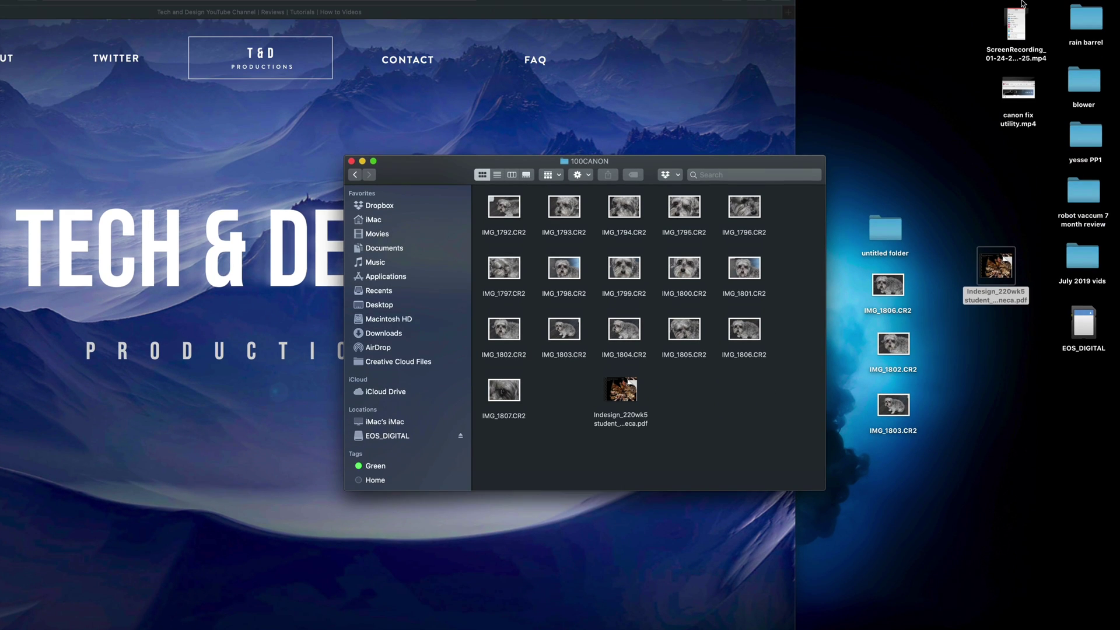
mouse_move(1032, 15)
drag(1033, 86, 707, 408)
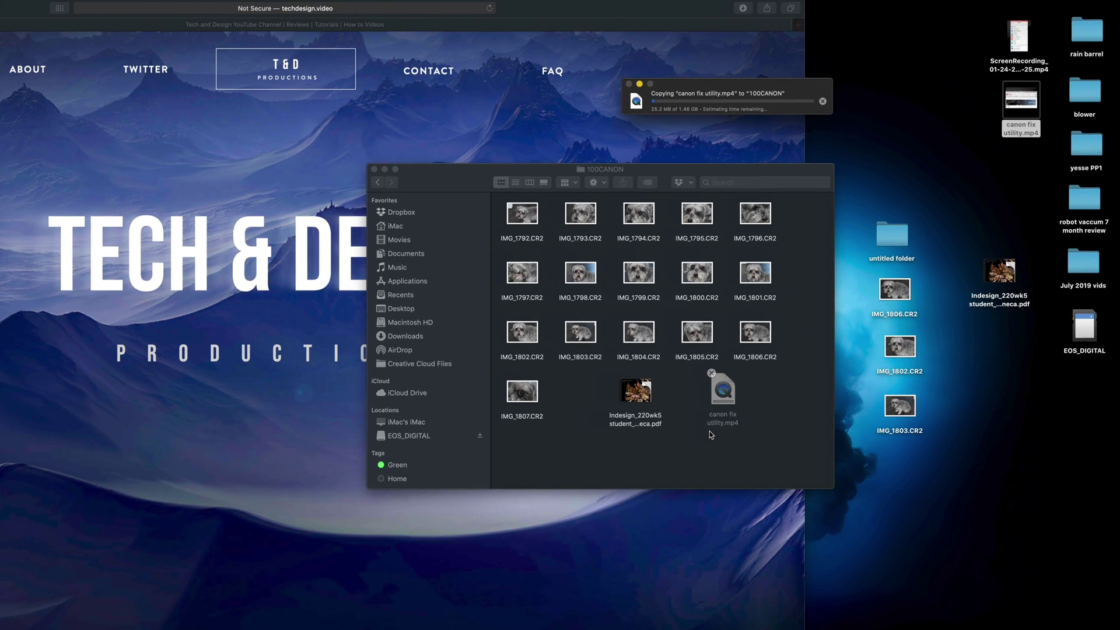
drag(794, 39, 753, 343)
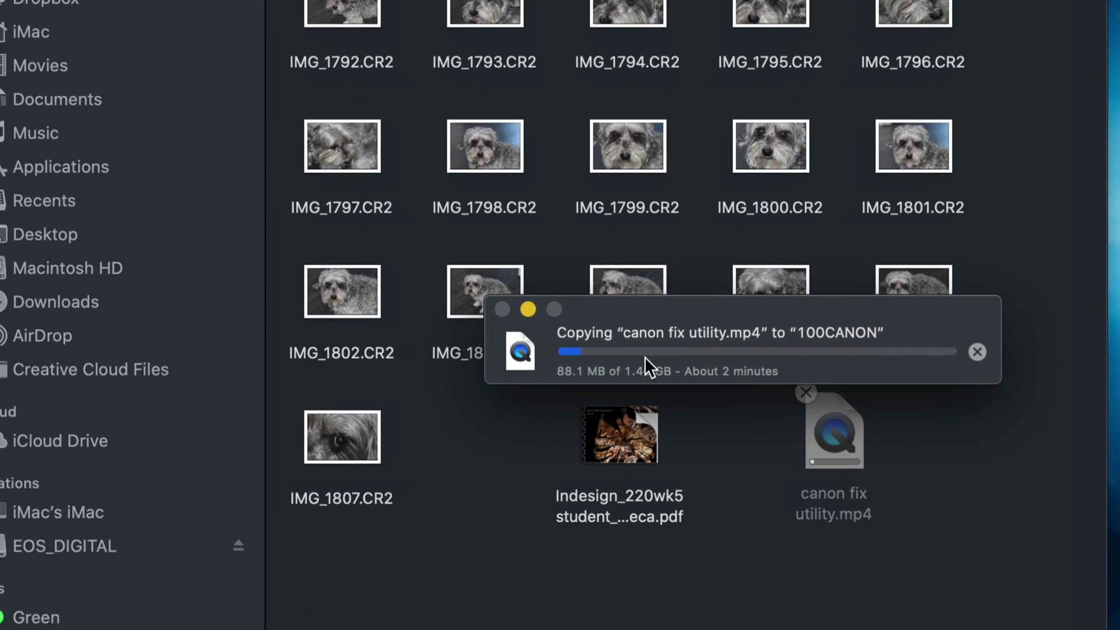
drag(773, 315, 723, 298)
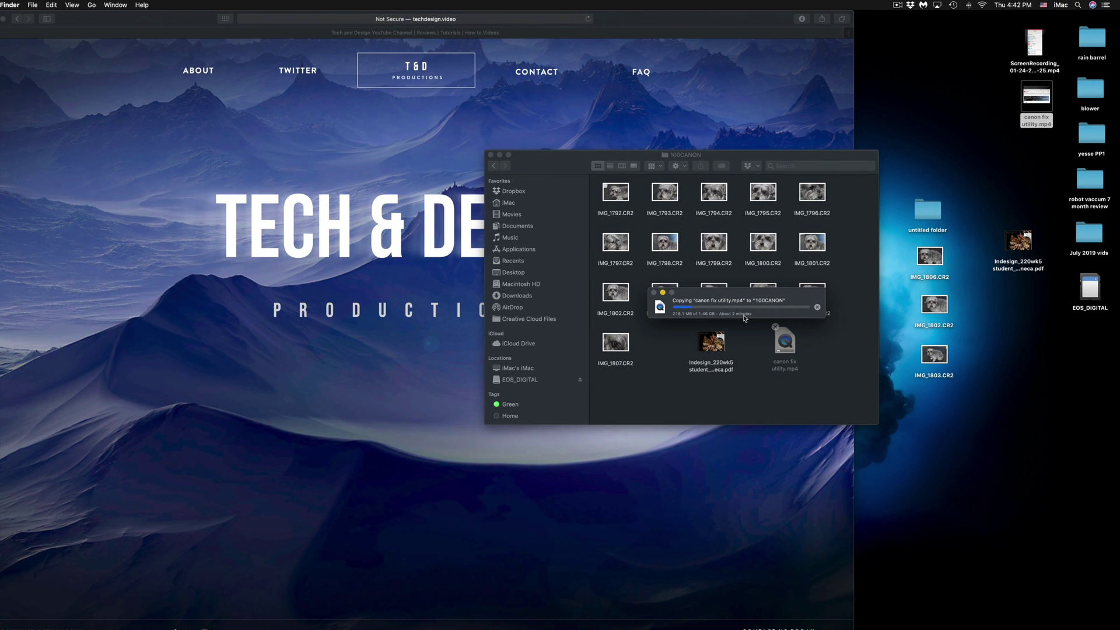
click(840, 275)
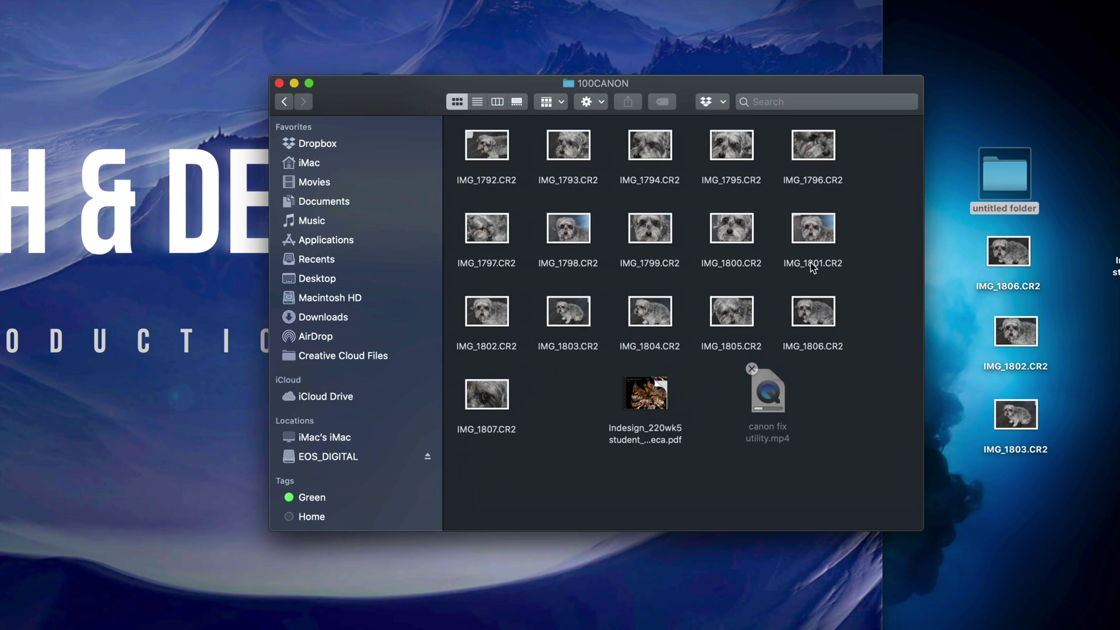
Select all CR2 photos in 100CANON, leaving out the Indesign PDF and canon fix utility.mp4.
drag(880, 165, 553, 327)
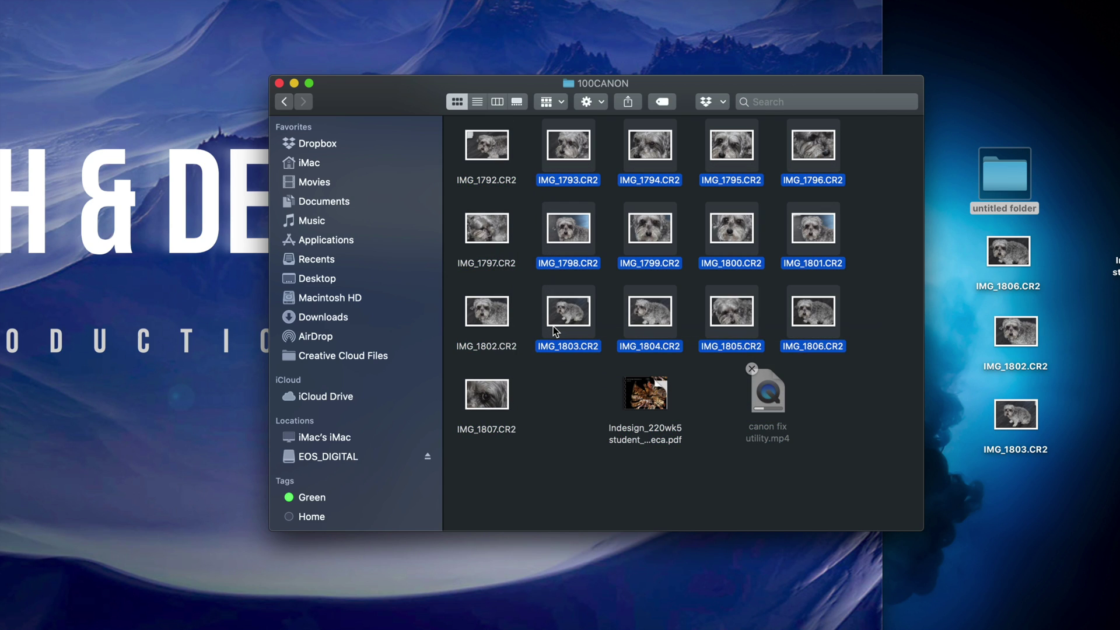
click(574, 386)
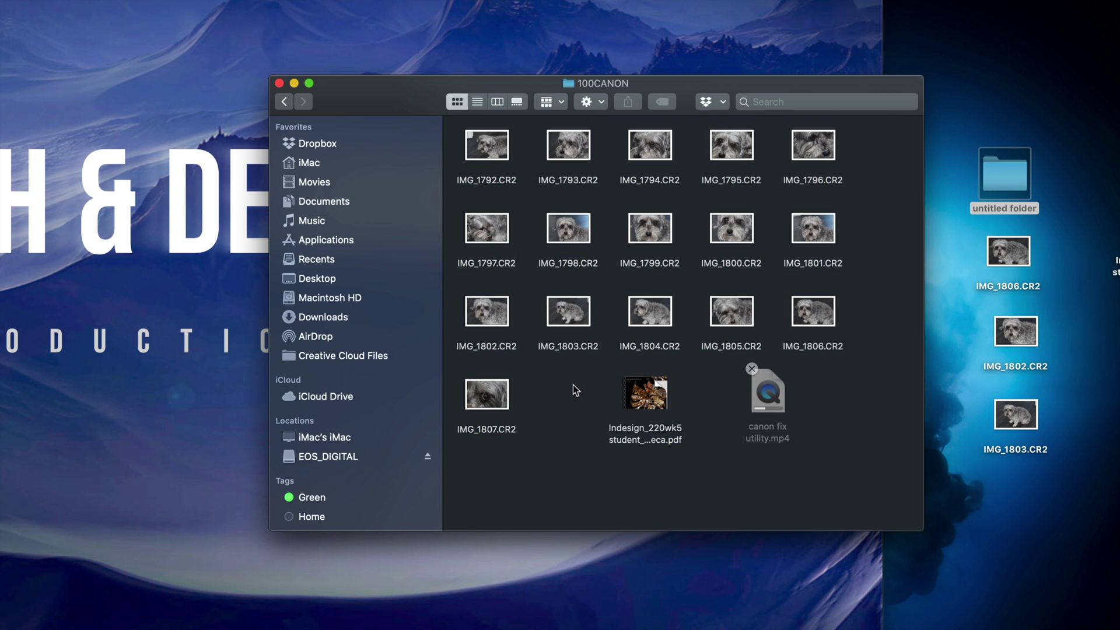
key(super+a)
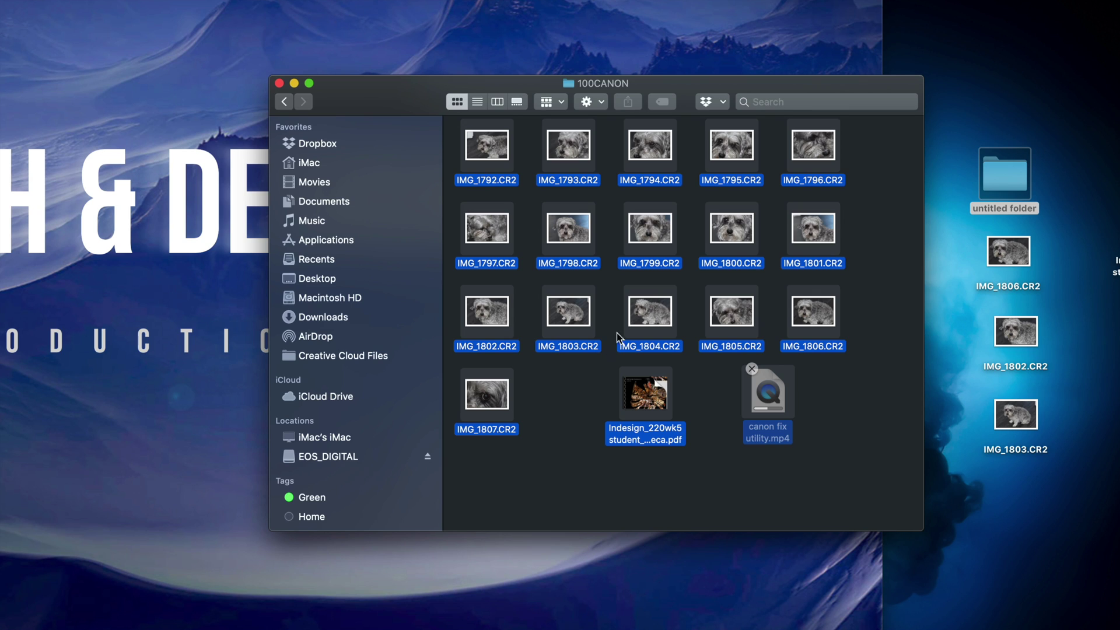
mouse_move(646, 387)
click(656, 407)
super+click(663, 385)
super+click(747, 397)
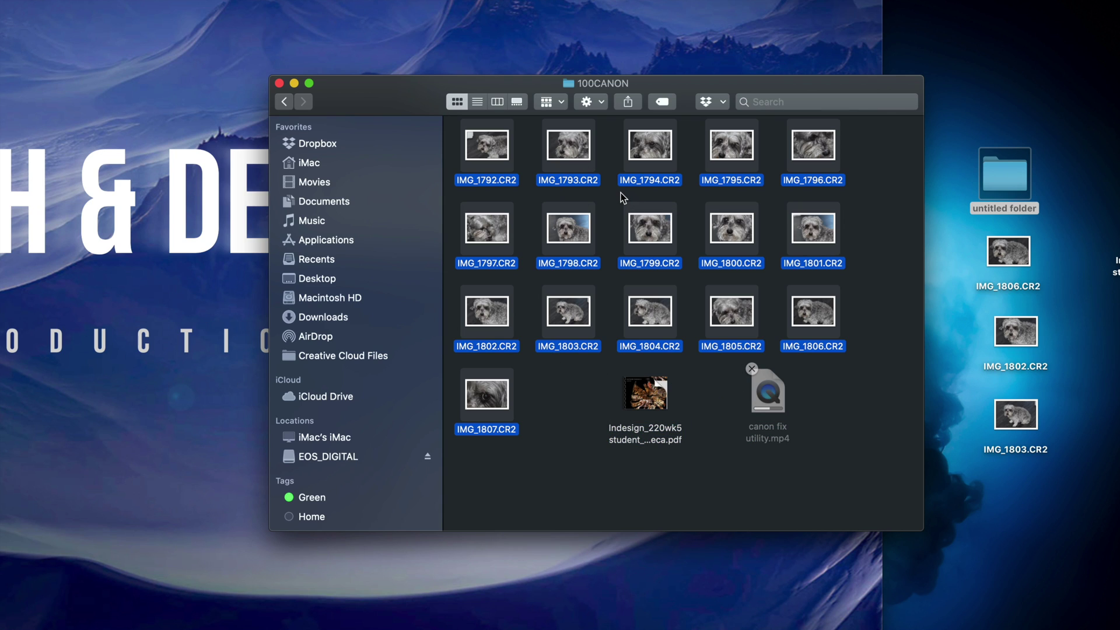
Paste the selected photos into the desktop's untitled folder, replacing the existing duplicate photo.
double_click(1016, 184)
drag(619, 132, 703, 250)
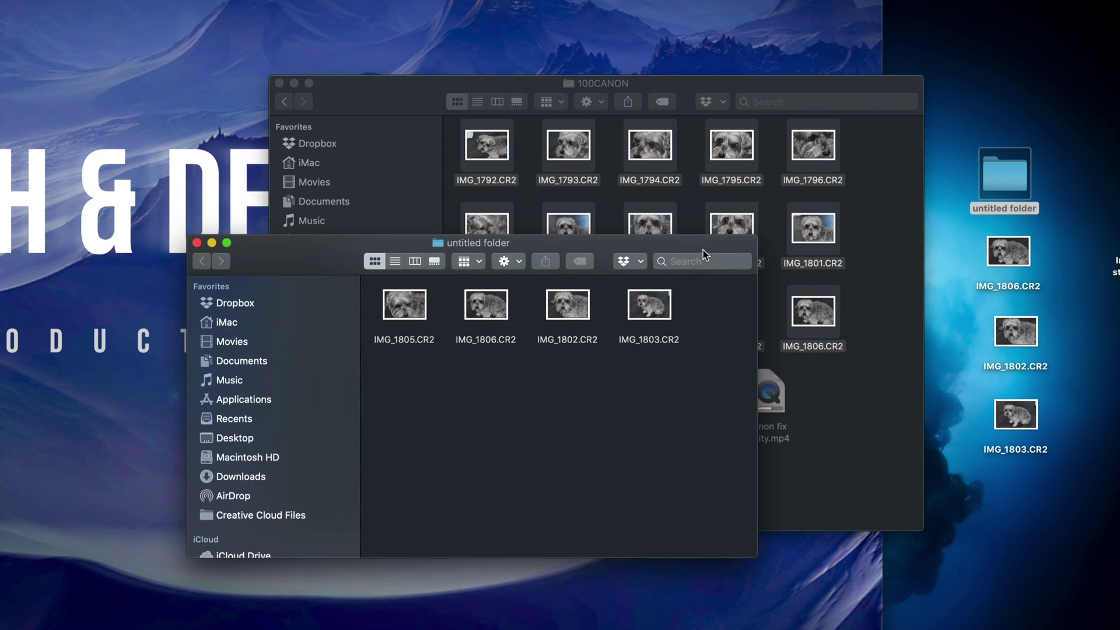
key(super+alt+v)
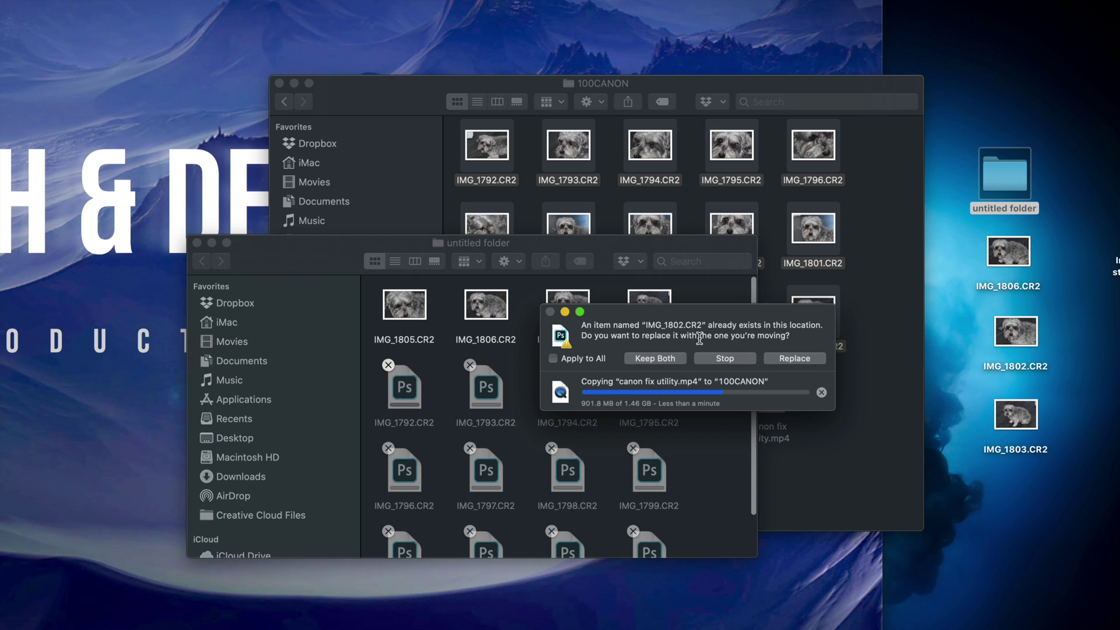
click(789, 357)
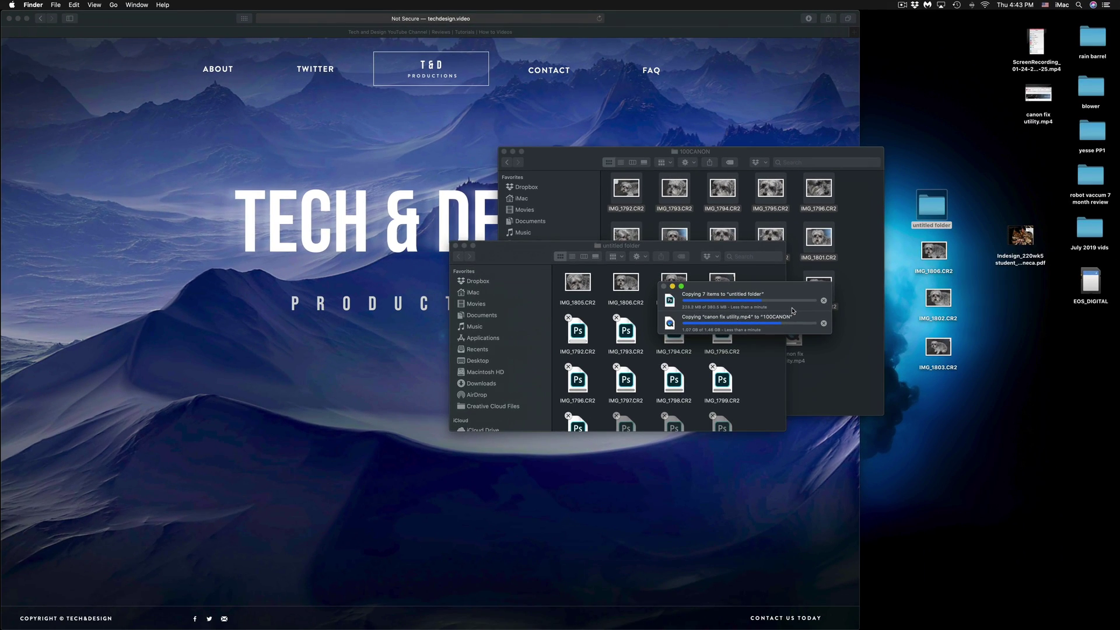
drag(1087, 291, 1012, 310)
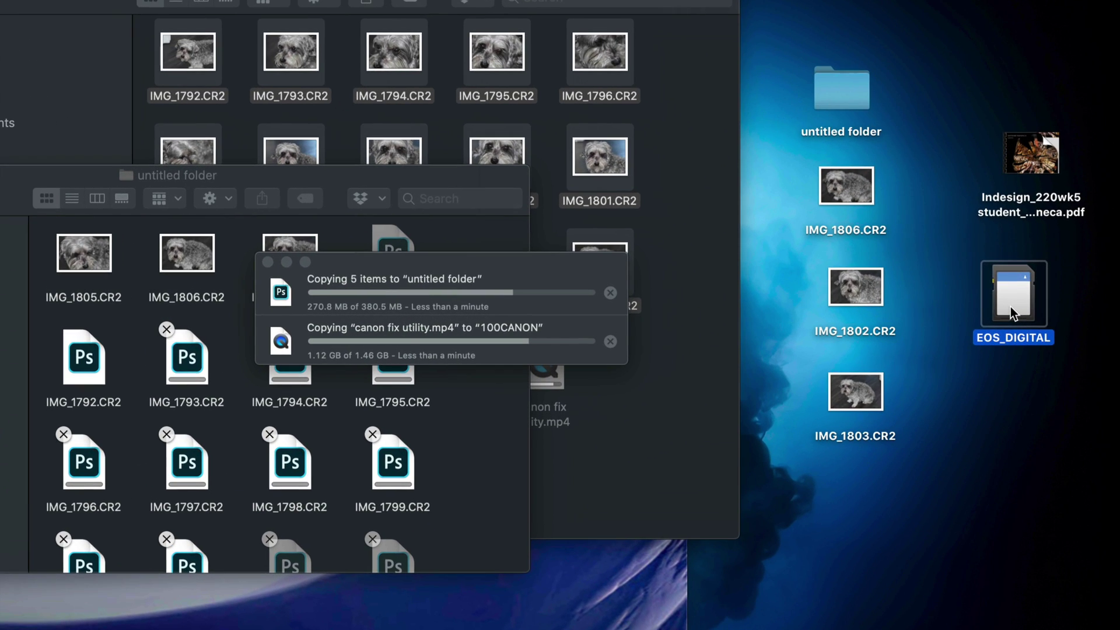
Check the EOS_DIGITAL card's Get Info format (MS-DOS FAT32), then close the untitled folder window.
right_click(1010, 307)
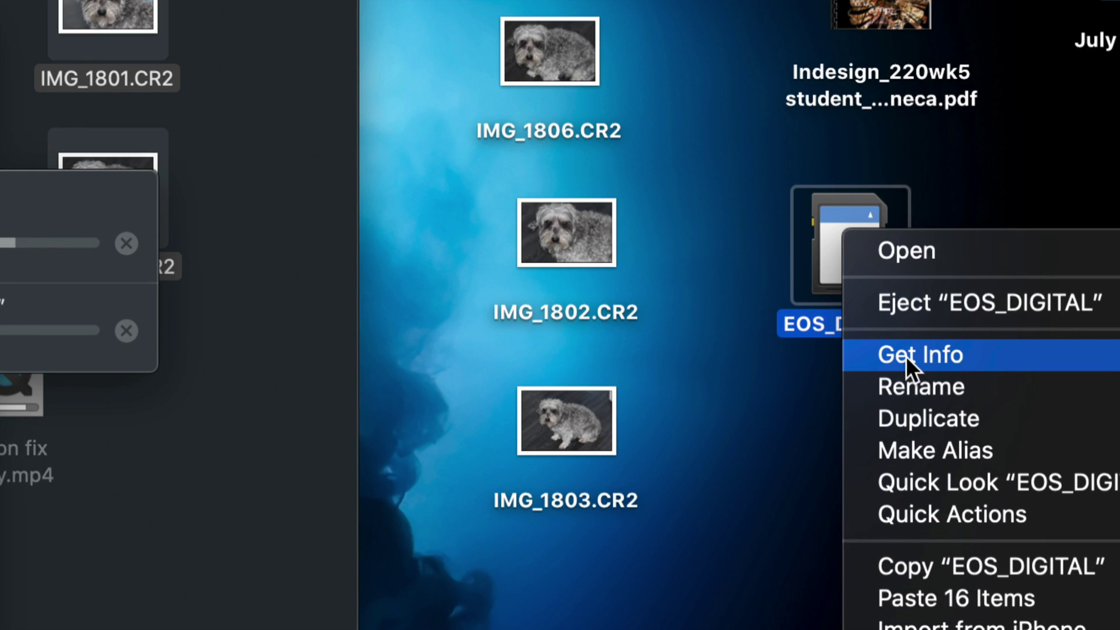
click(905, 356)
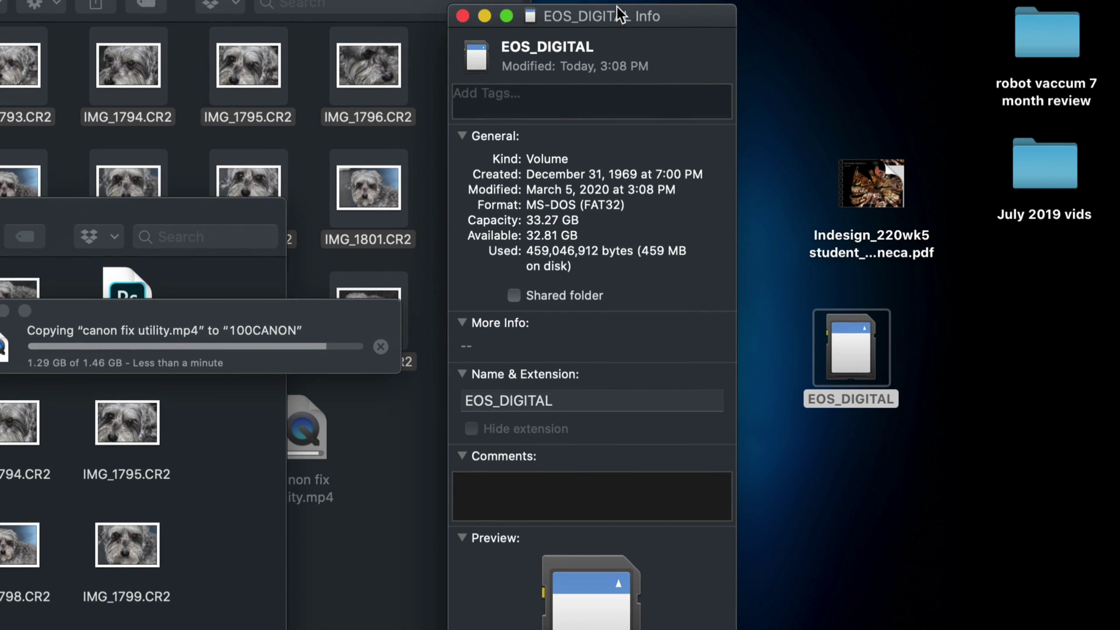
drag(617, 6, 677, 19)
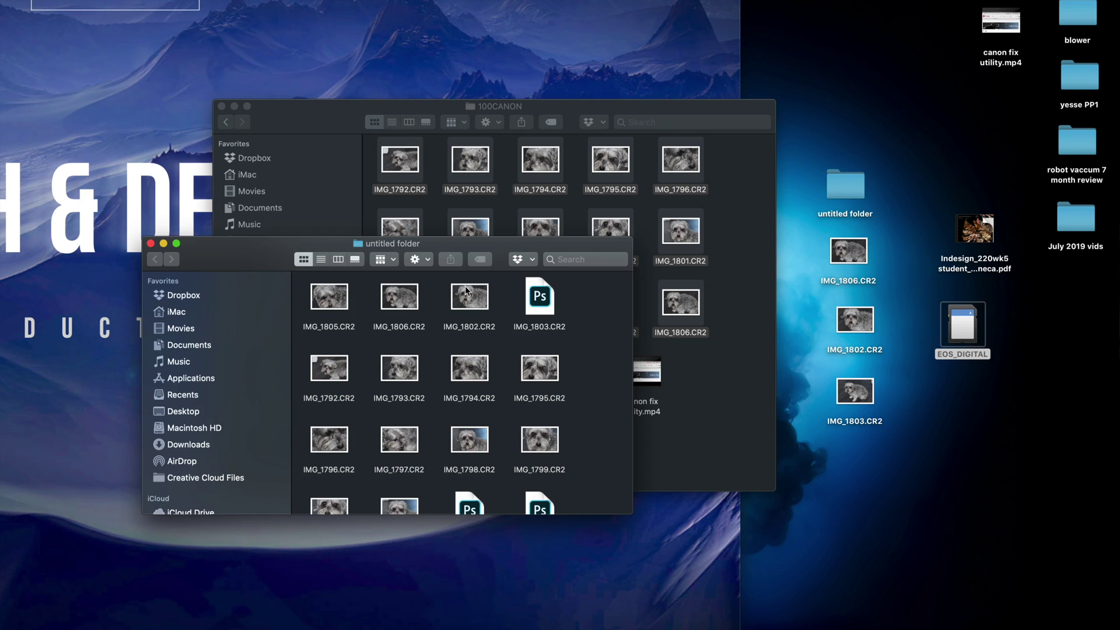
click(150, 244)
Move the Indesign PDF from the card's 100CANON folder to the Trash.
click(672, 409)
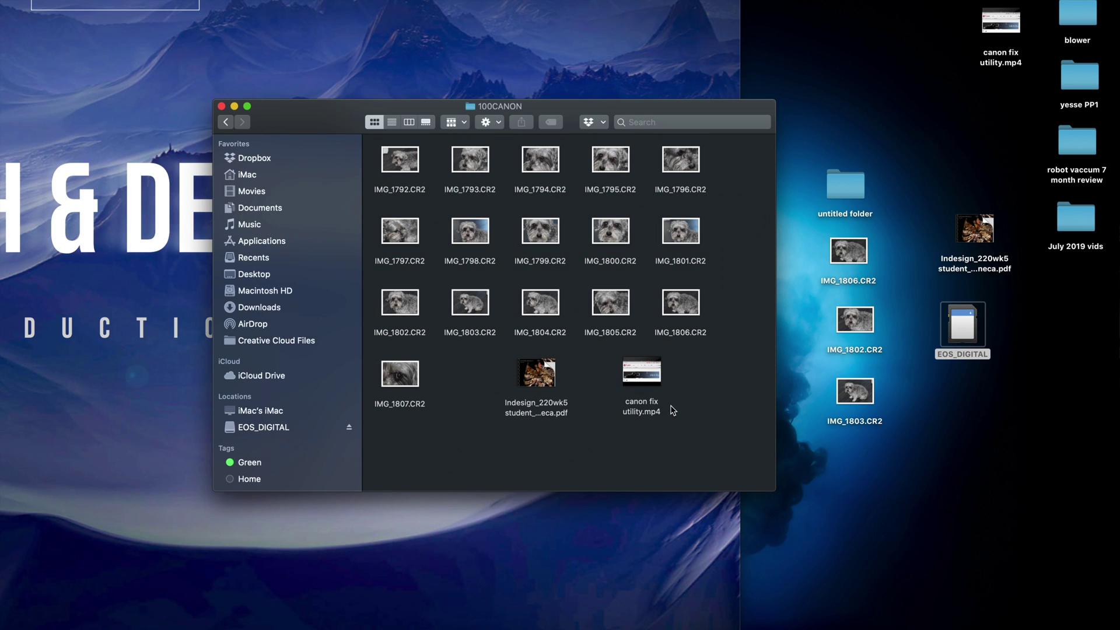
drag(695, 378, 617, 408)
click(539, 369)
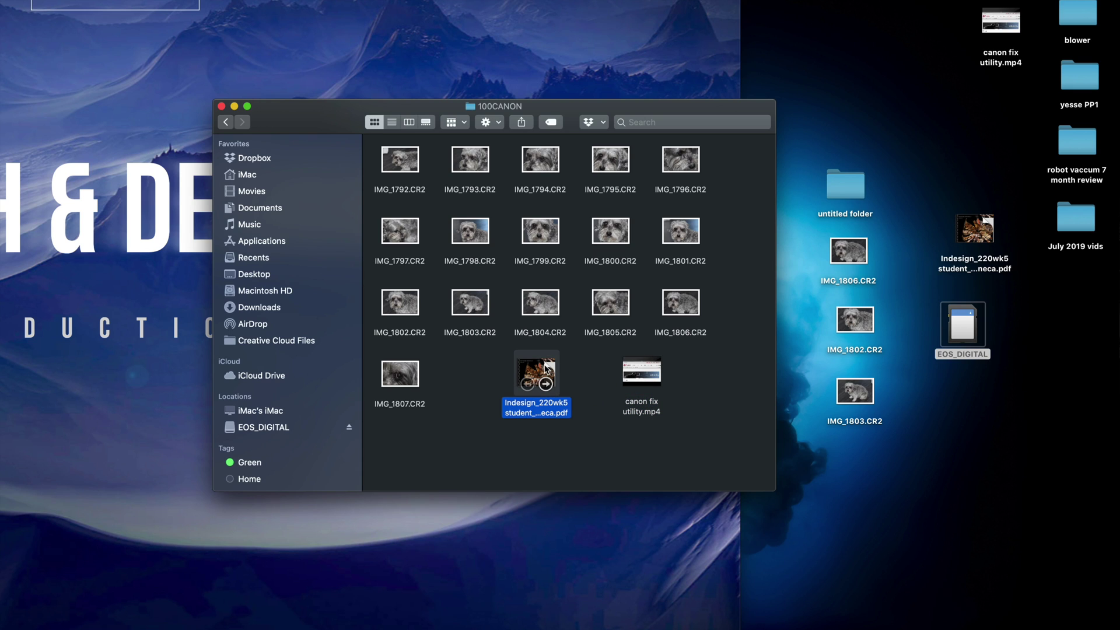
key(super+BackSpace)
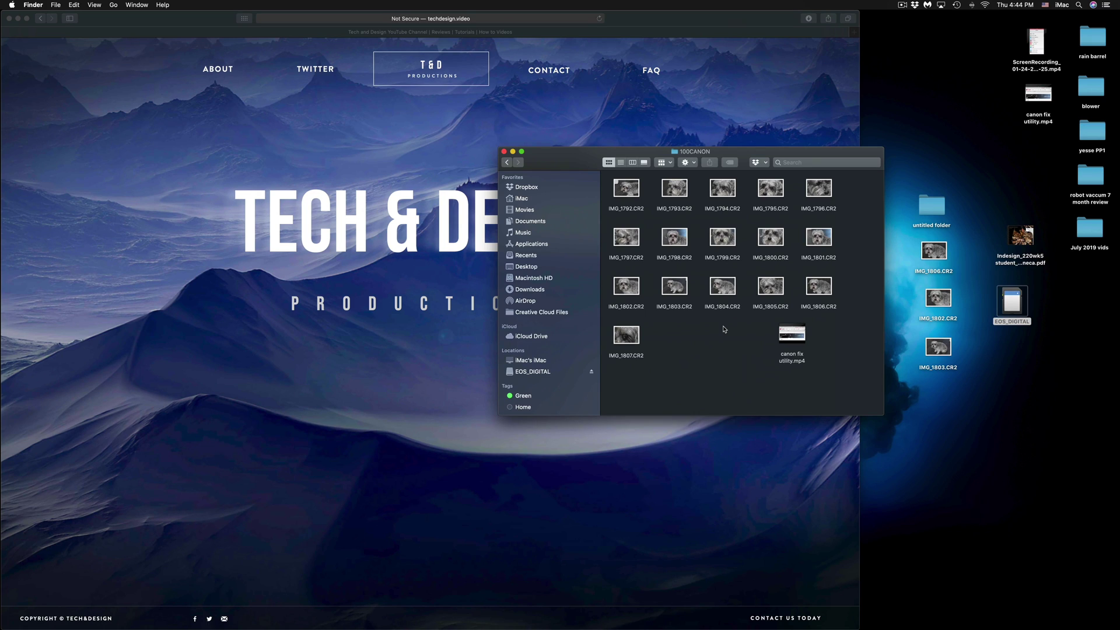
drag(777, 154, 734, 150)
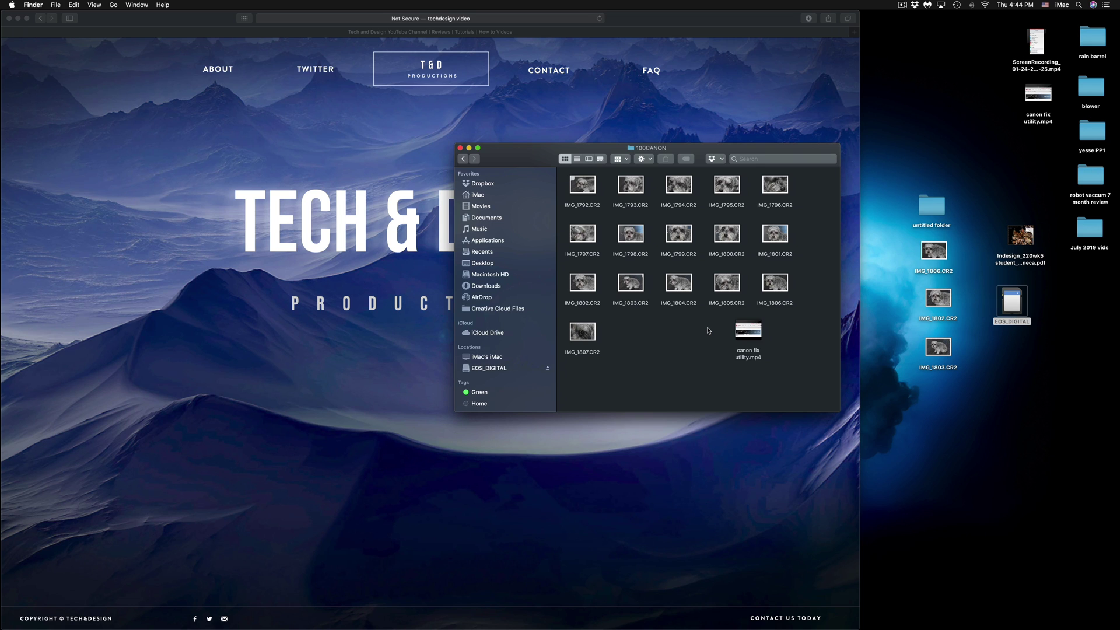
Empty the Trash permanently from the Dock.
mouse_move(1005, 620)
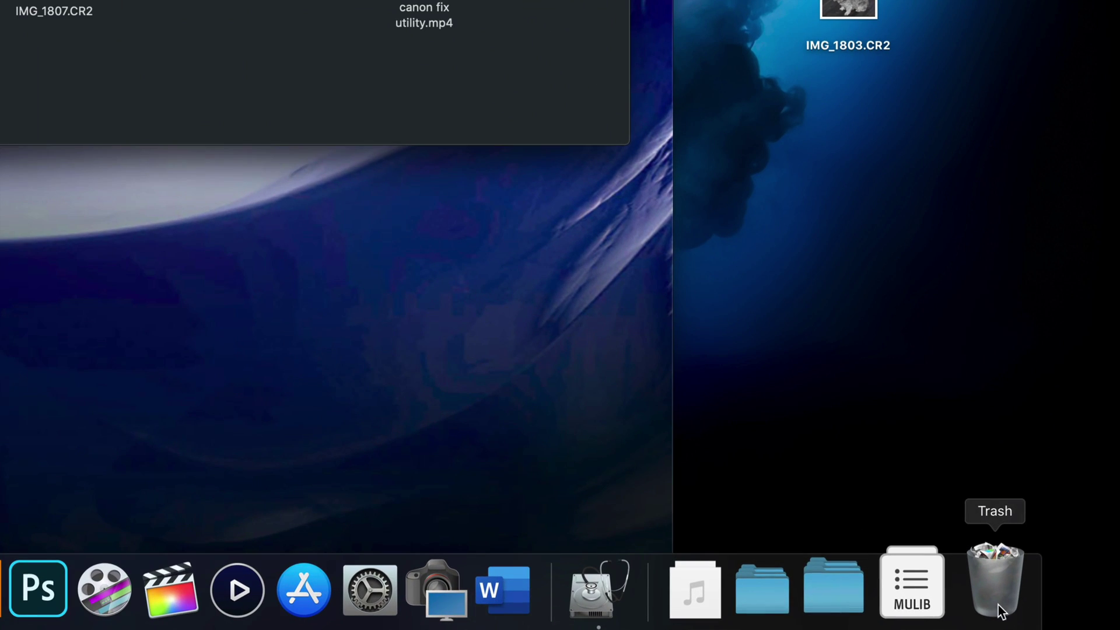
right_click(995, 597)
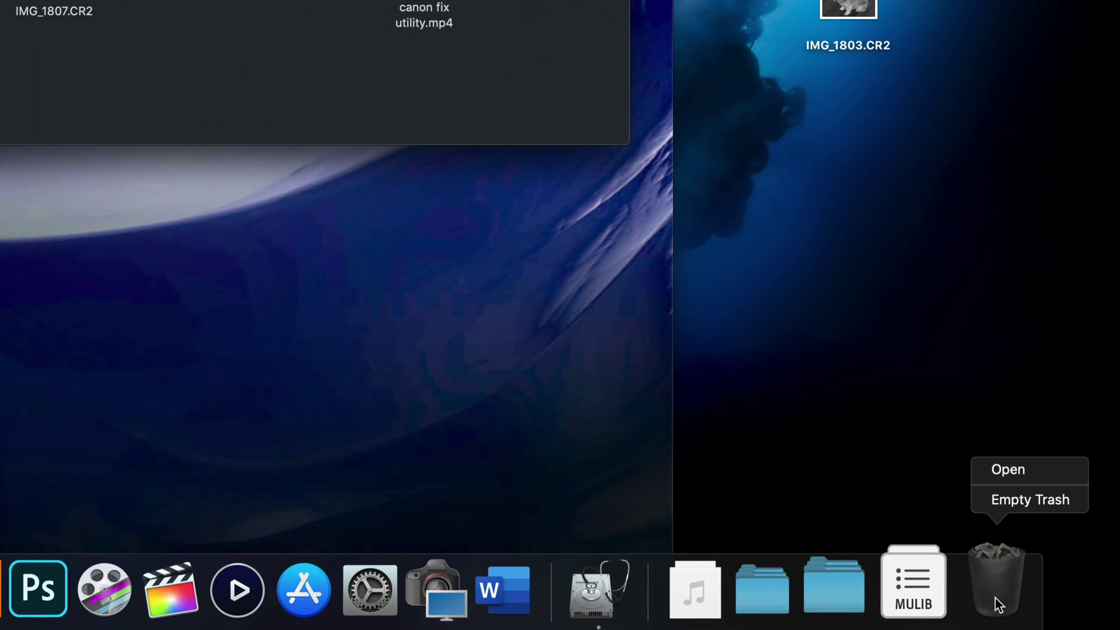
click(1021, 504)
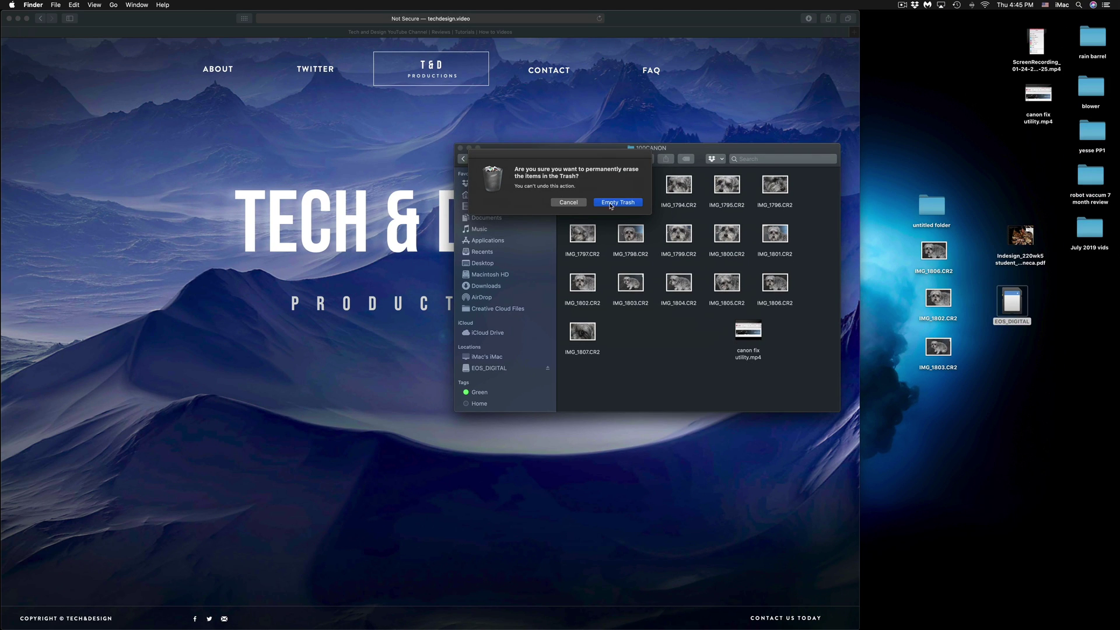
click(611, 203)
drag(683, 152, 713, 215)
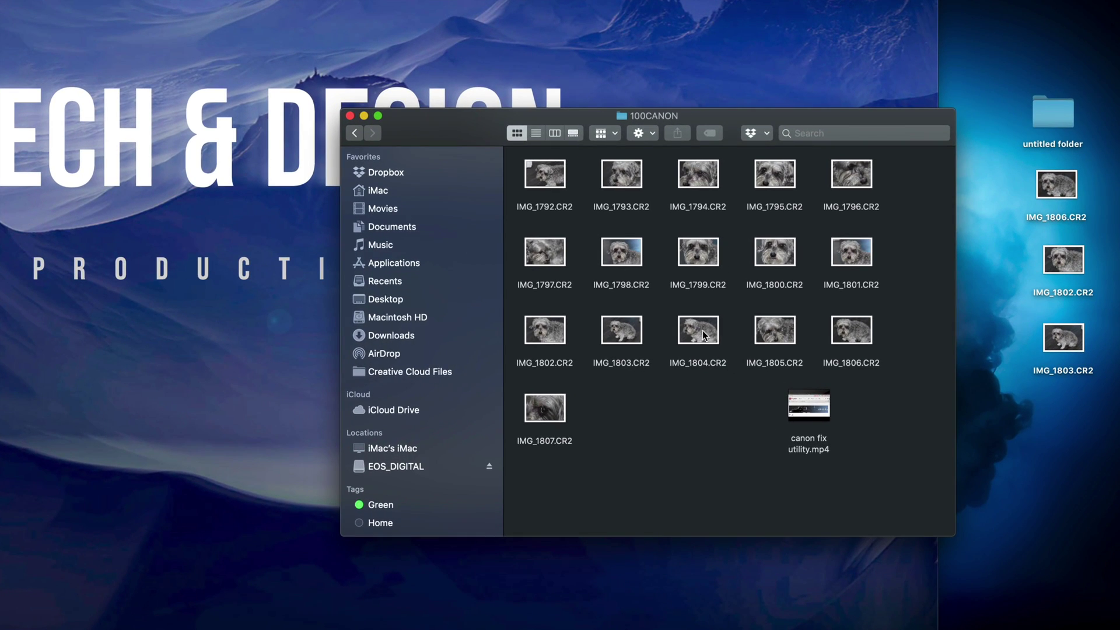
right_click(705, 334)
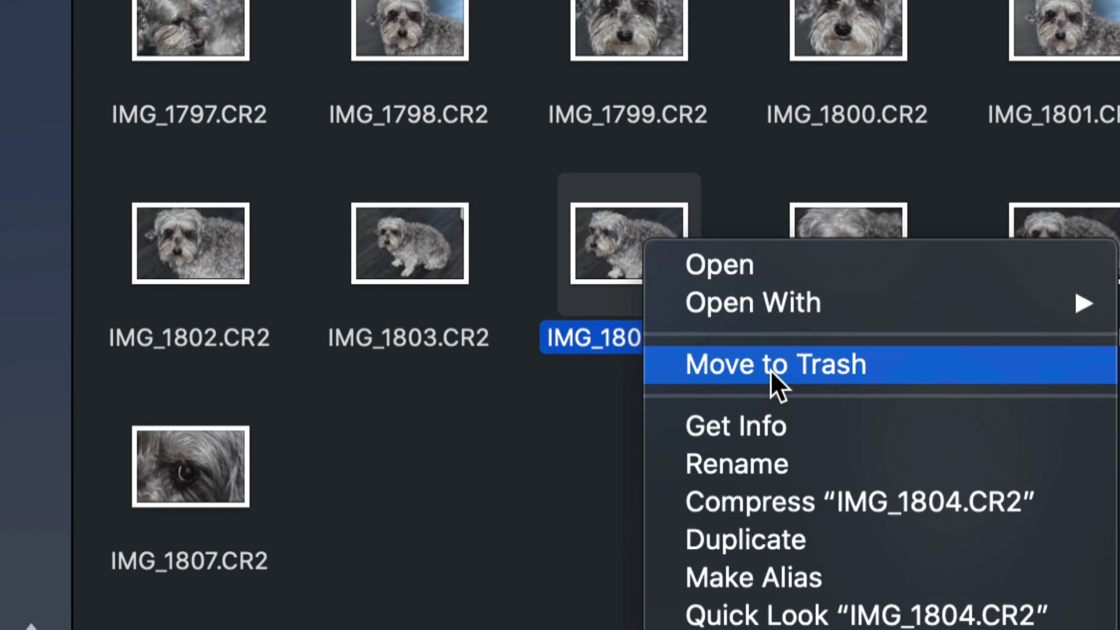
Trash IMG_1804.CR2, permanently empty the Trash, and close the 100CANON window.
click(770, 370)
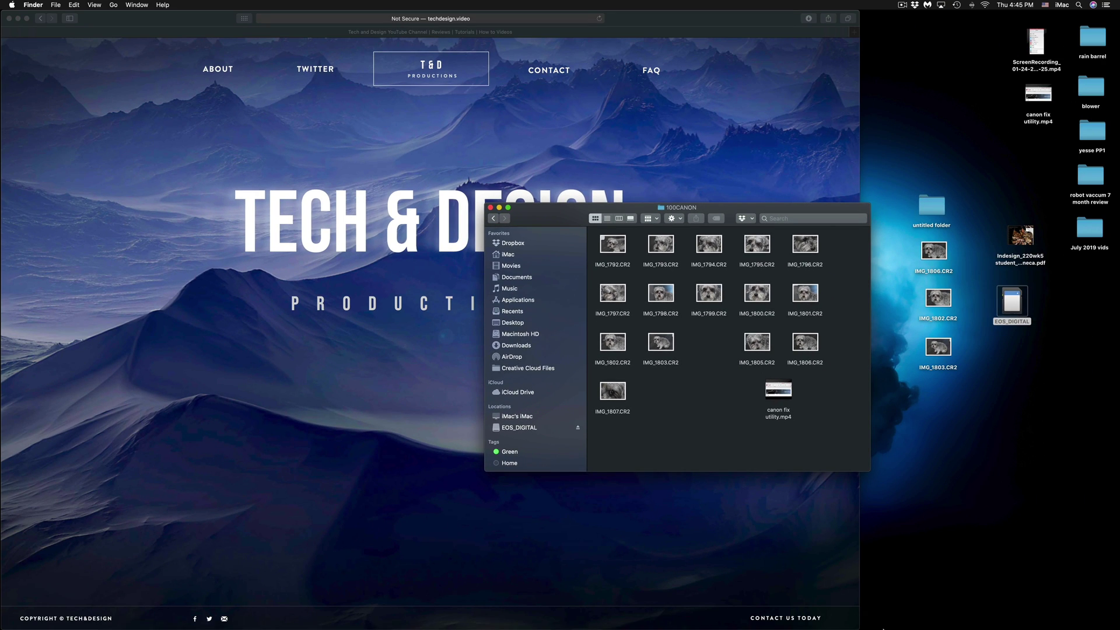
mouse_move(917, 622)
right_click(1004, 619)
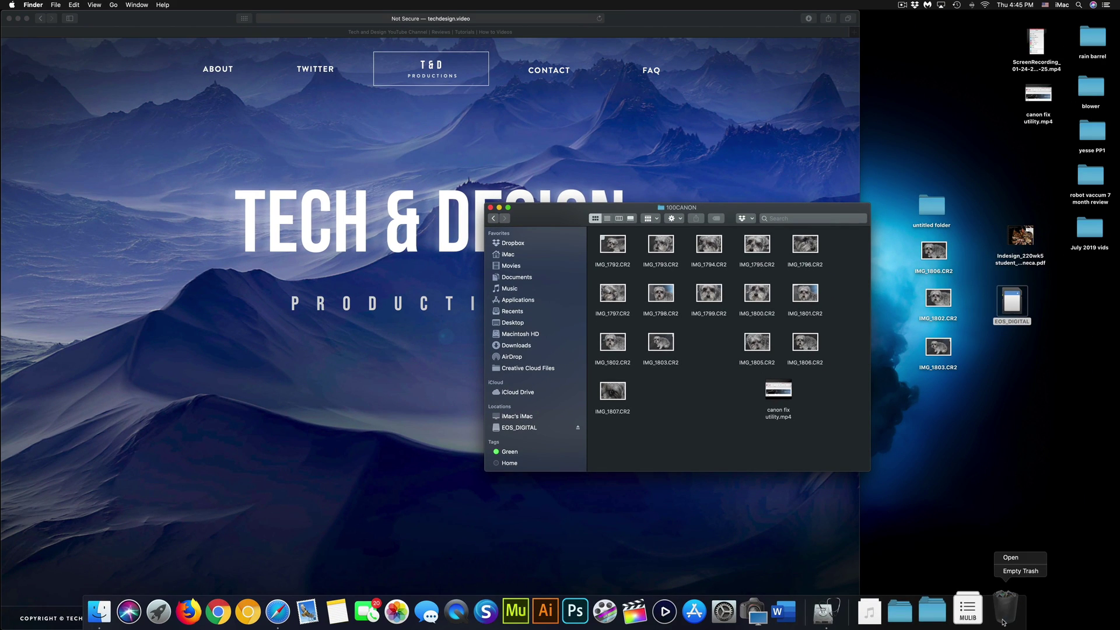
click(1020, 571)
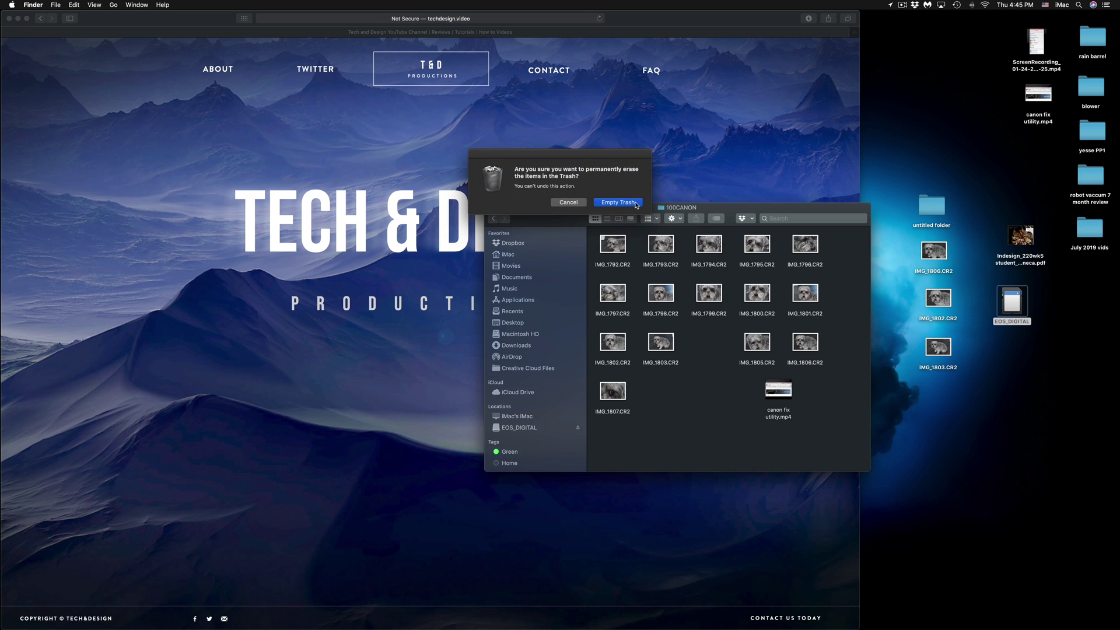
click(632, 201)
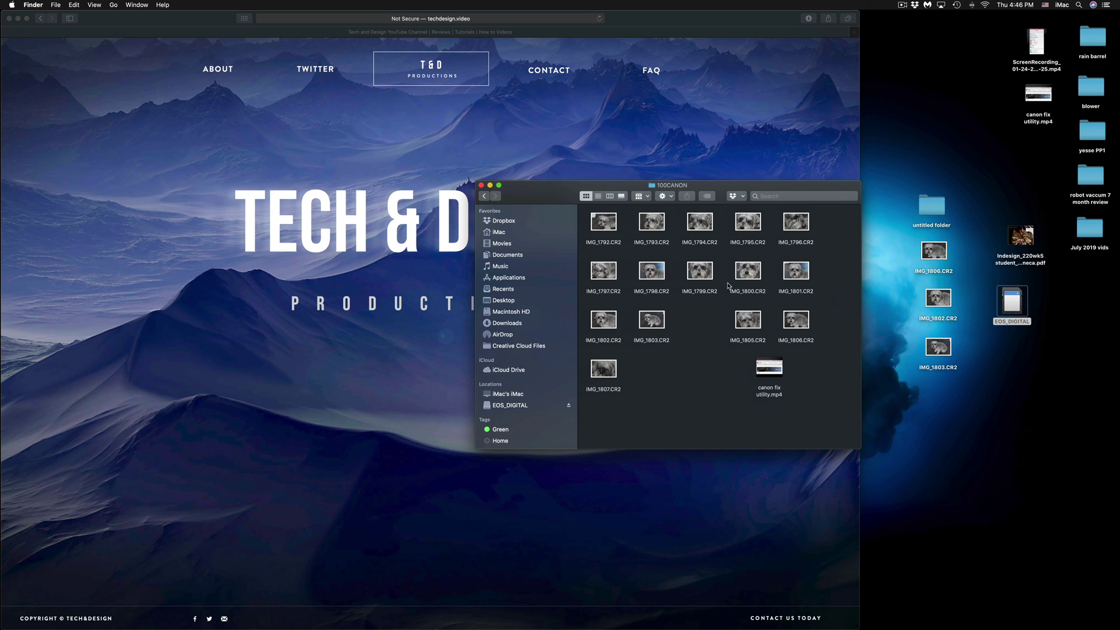
click(481, 185)
Launch Disk Utility and set its sidebar to Show Only Volumes.
mouse_move(590, 626)
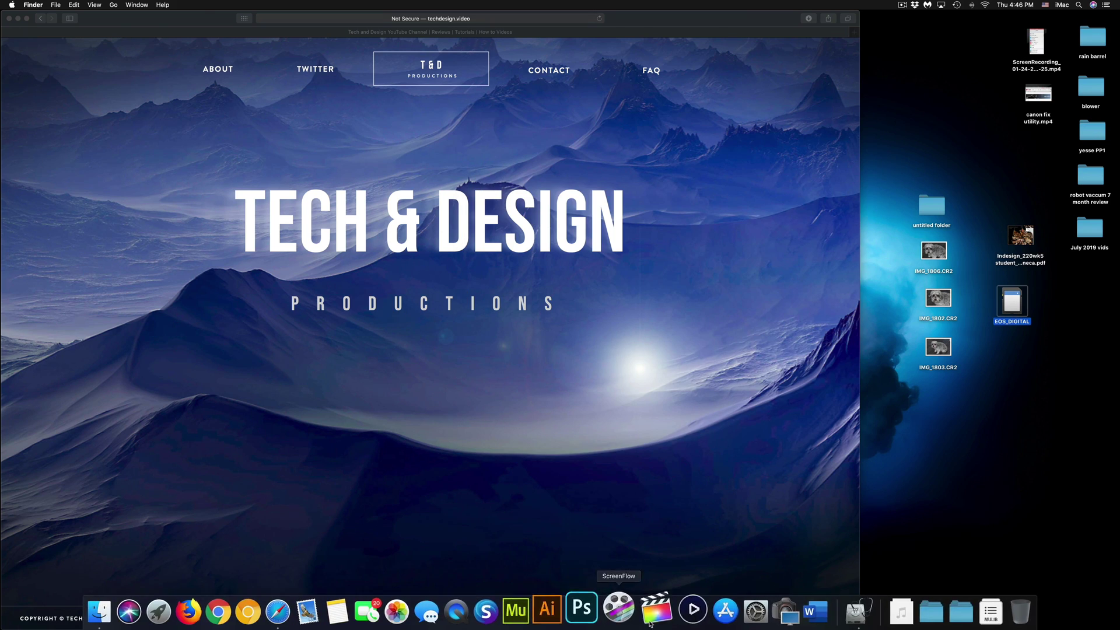
click(843, 612)
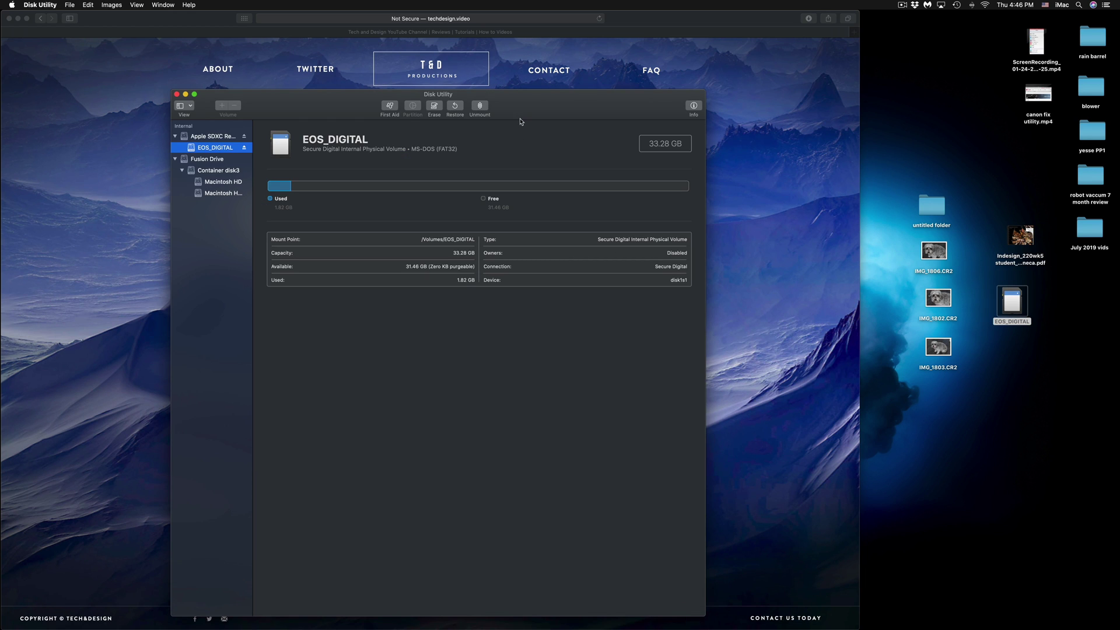
drag(516, 105, 752, 100)
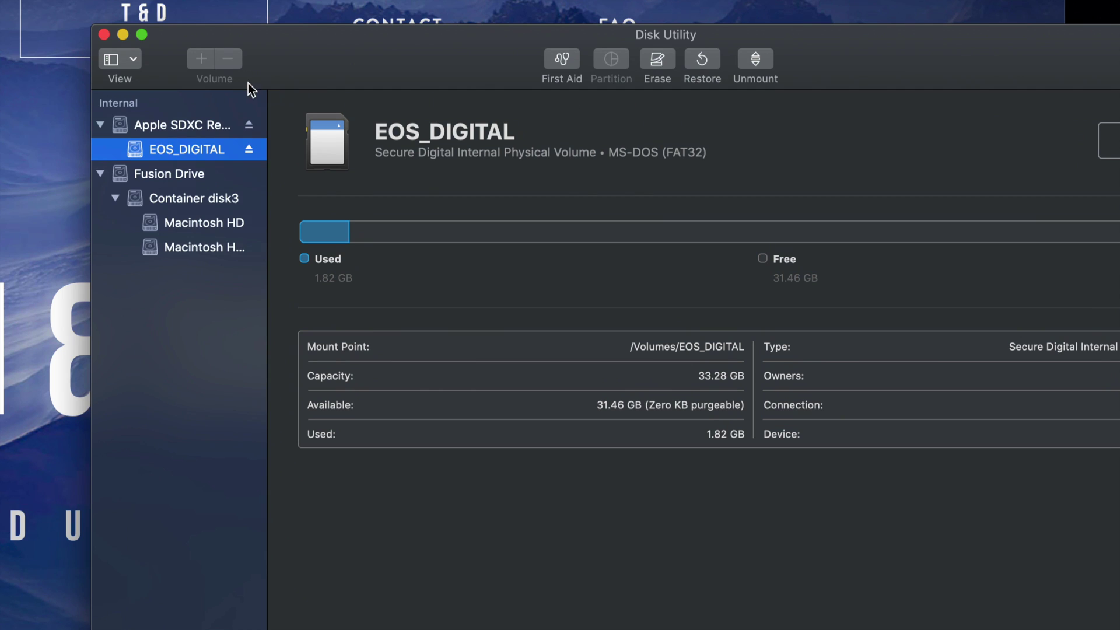
click(133, 60)
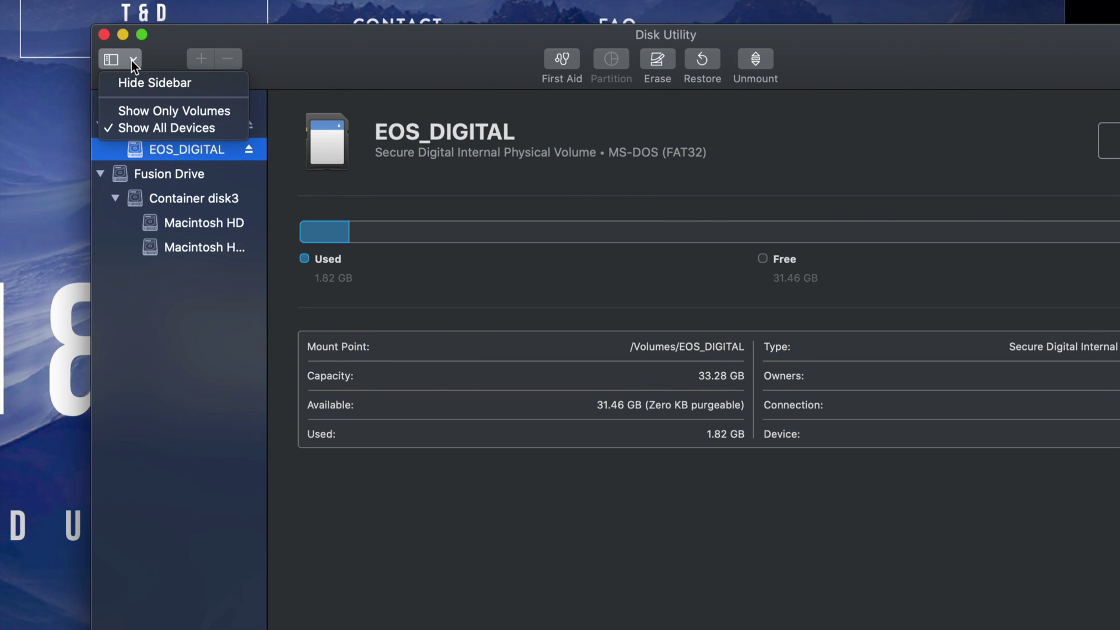
click(135, 110)
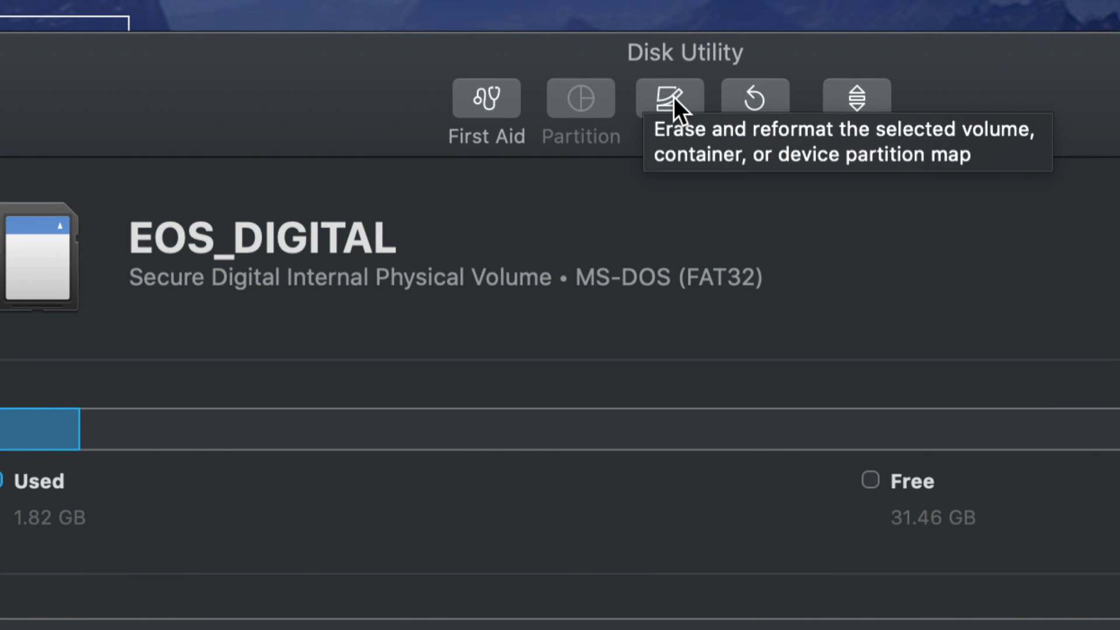
Begin erasing EOS_DIGITAL with ExFAT selected as the format.
click(674, 96)
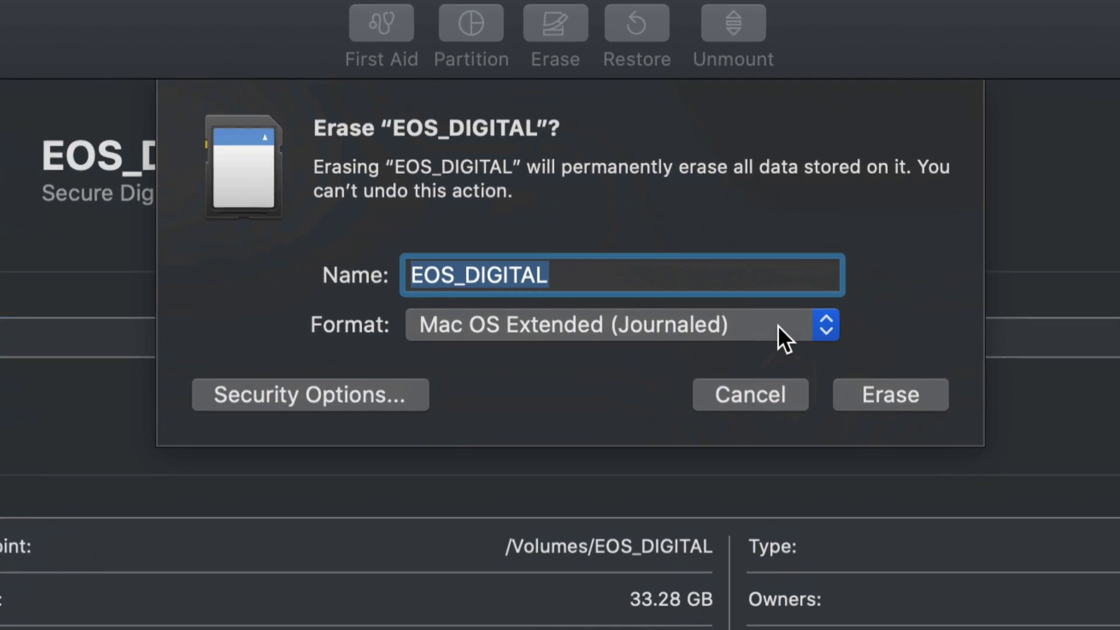
click(829, 333)
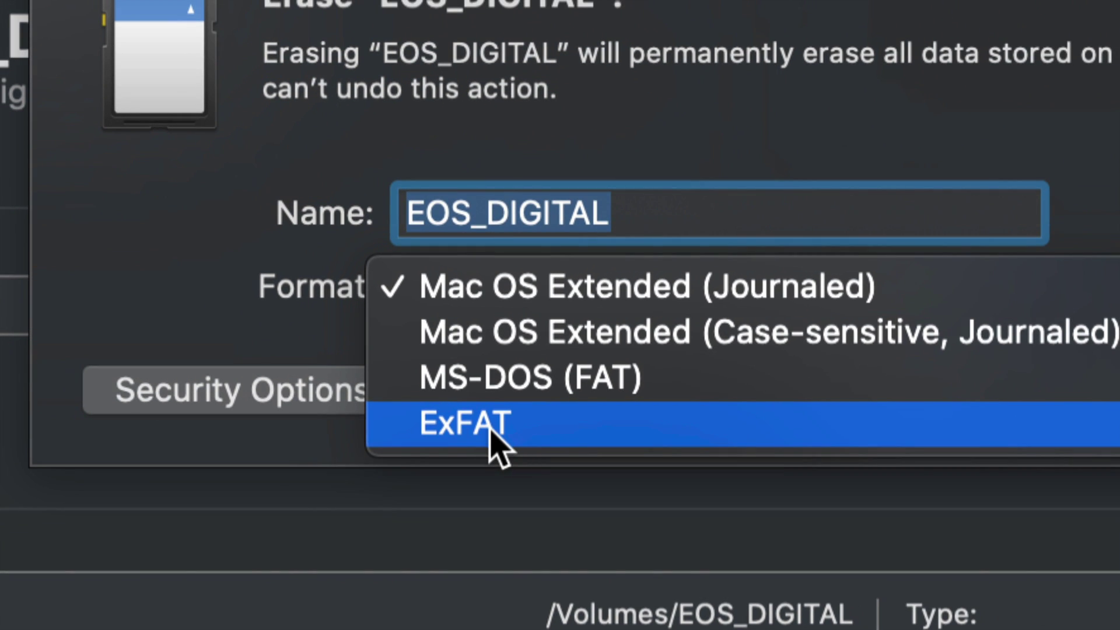
click(476, 427)
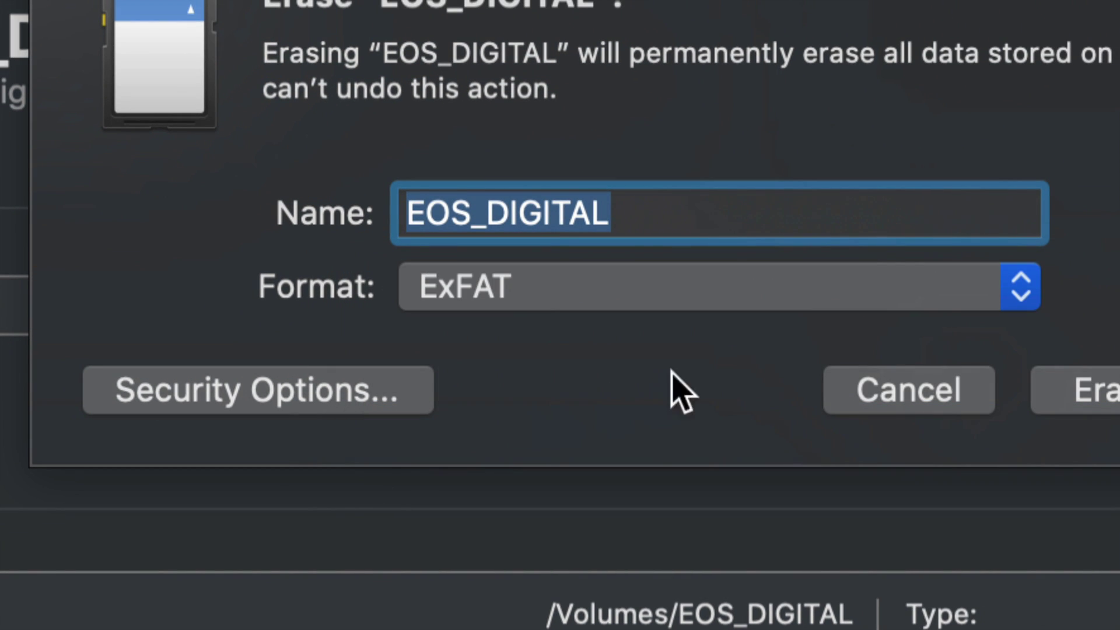
click(814, 286)
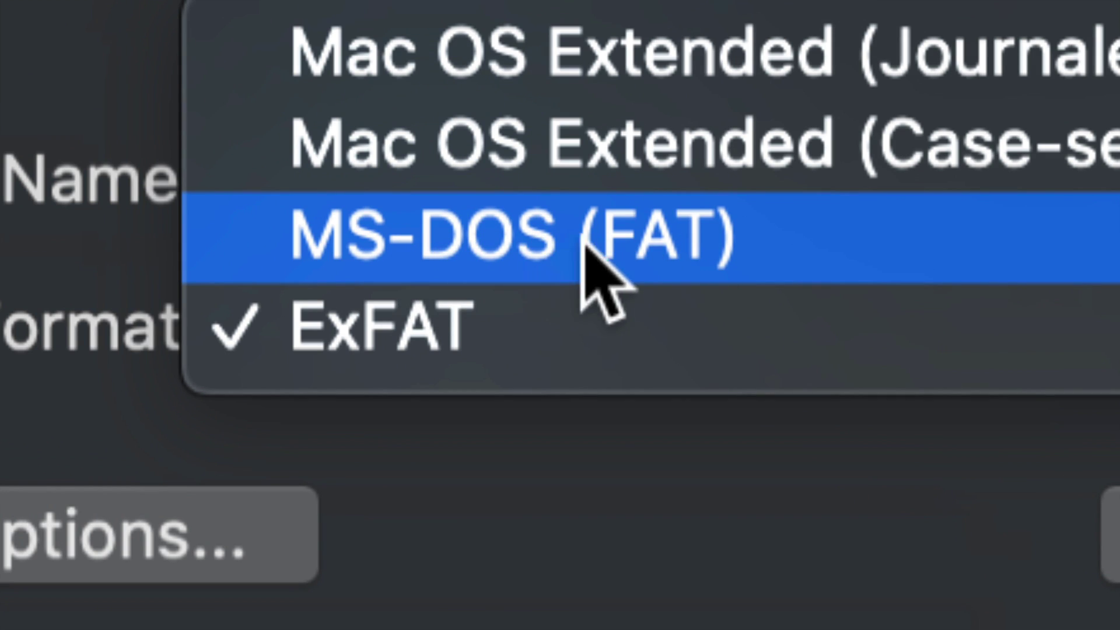
click(522, 299)
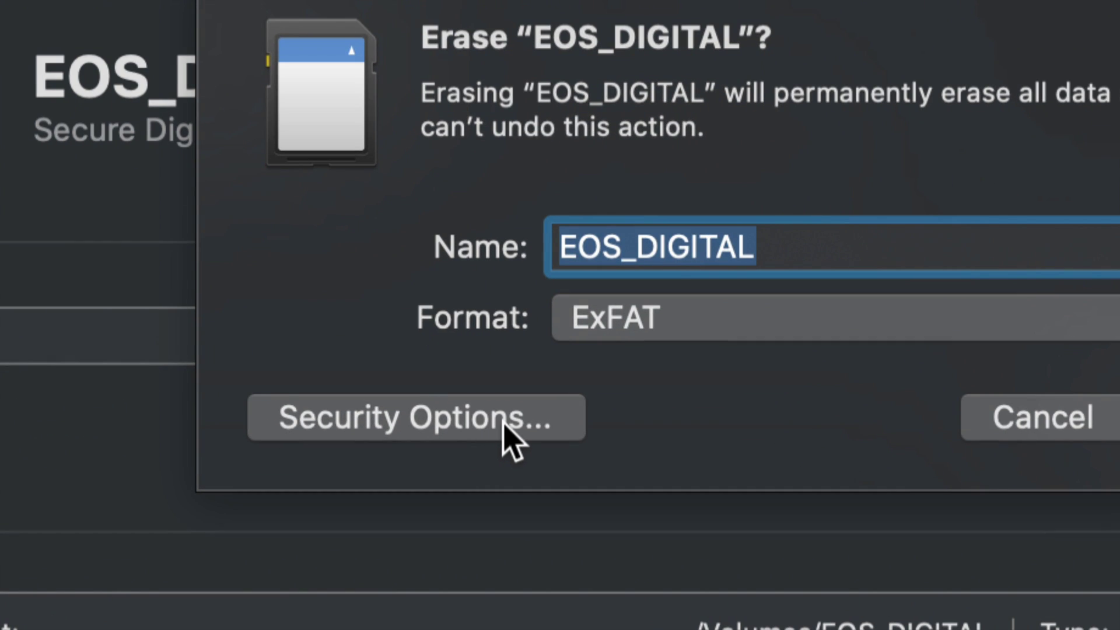
click(493, 429)
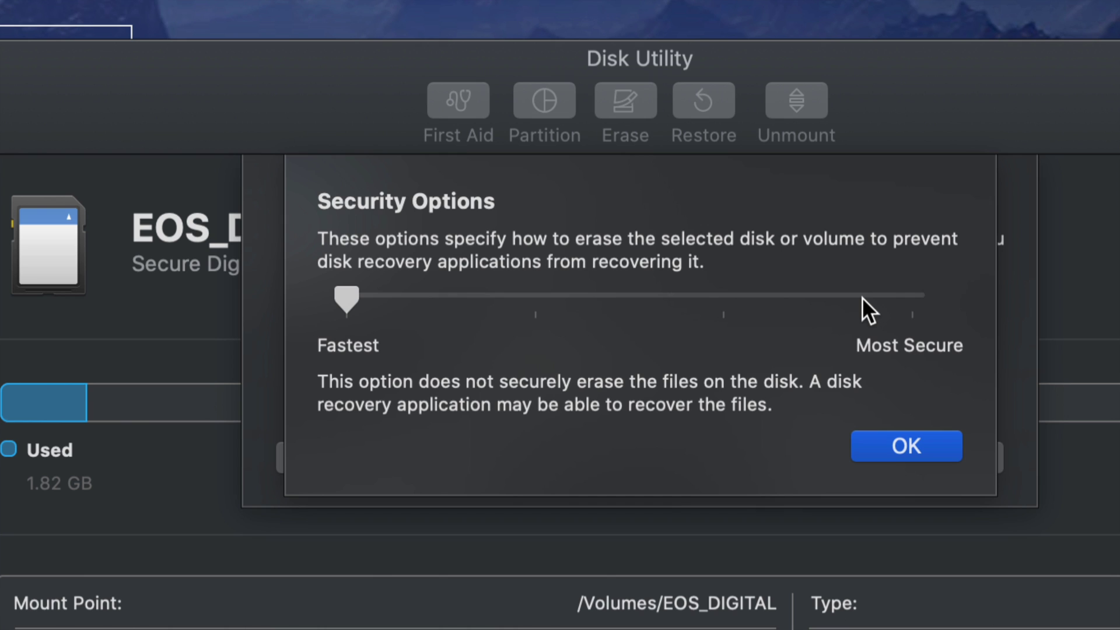
Try the erase security levels, leave the slider at Fastest, and confirm with OK.
drag(349, 296, 536, 294)
drag(890, 314, 920, 317)
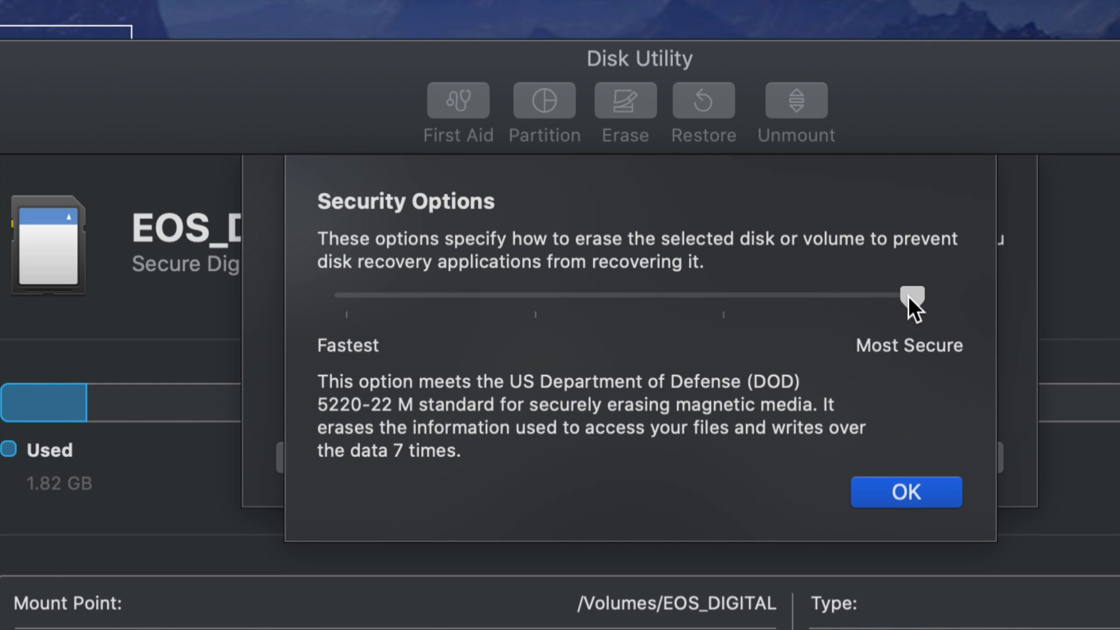
mouse_move(908, 299)
mouse_down()
mouse_move(278, 313)
mouse_move(329, 338)
mouse_up()
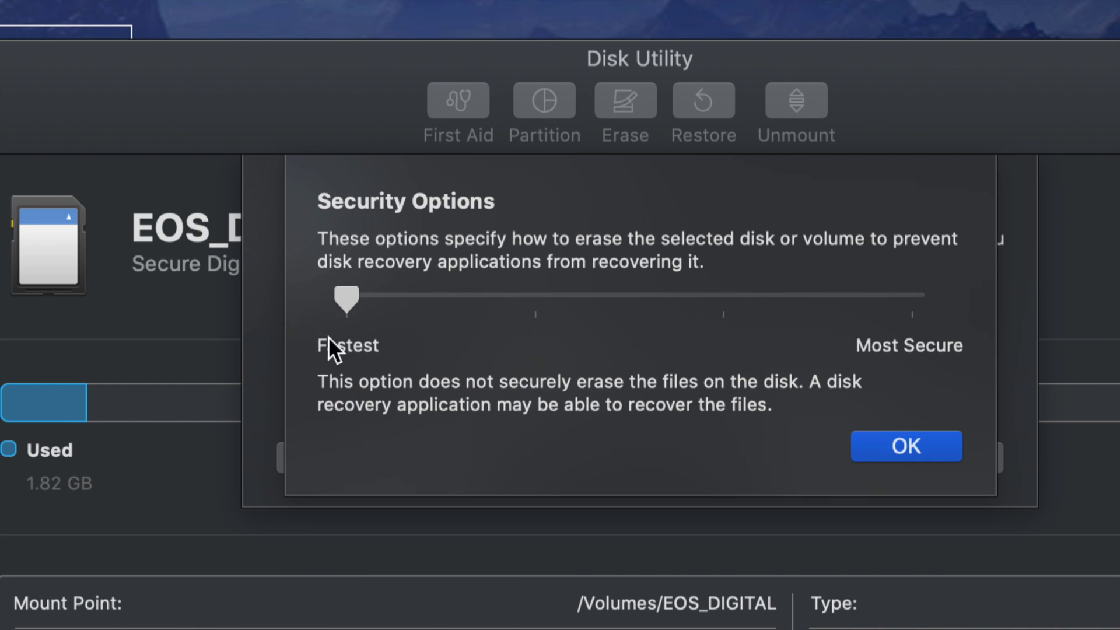
click(898, 430)
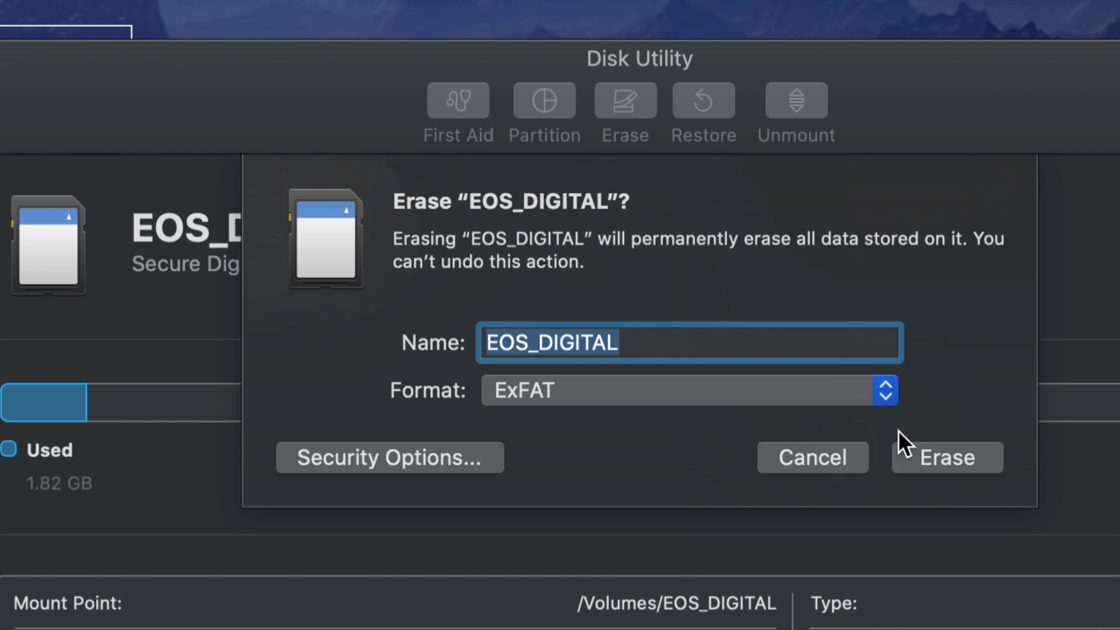
click(457, 445)
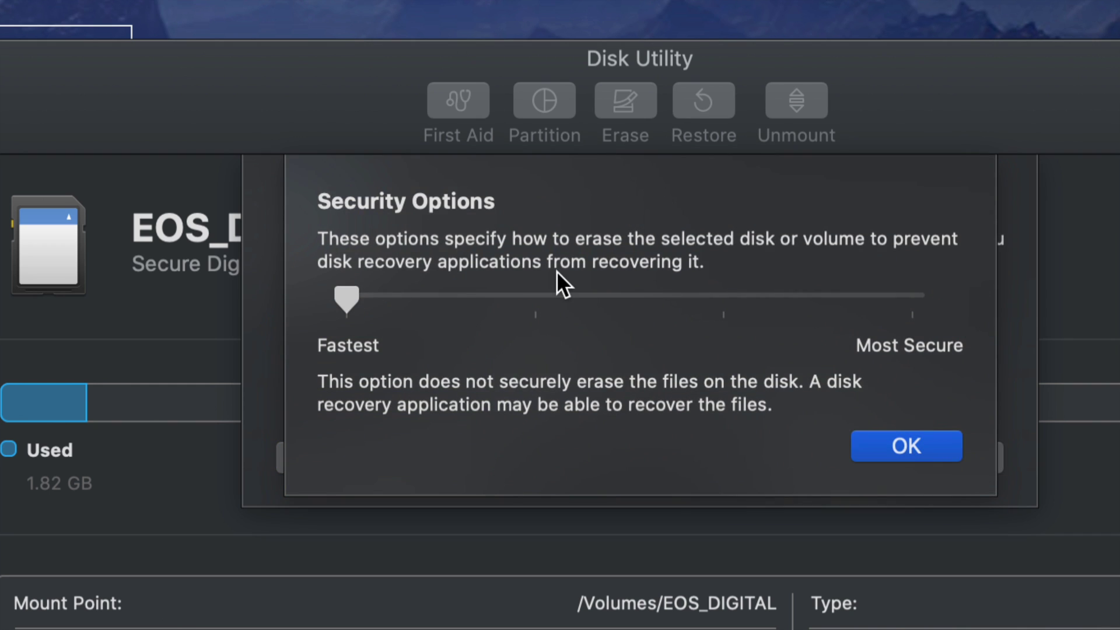
click(718, 298)
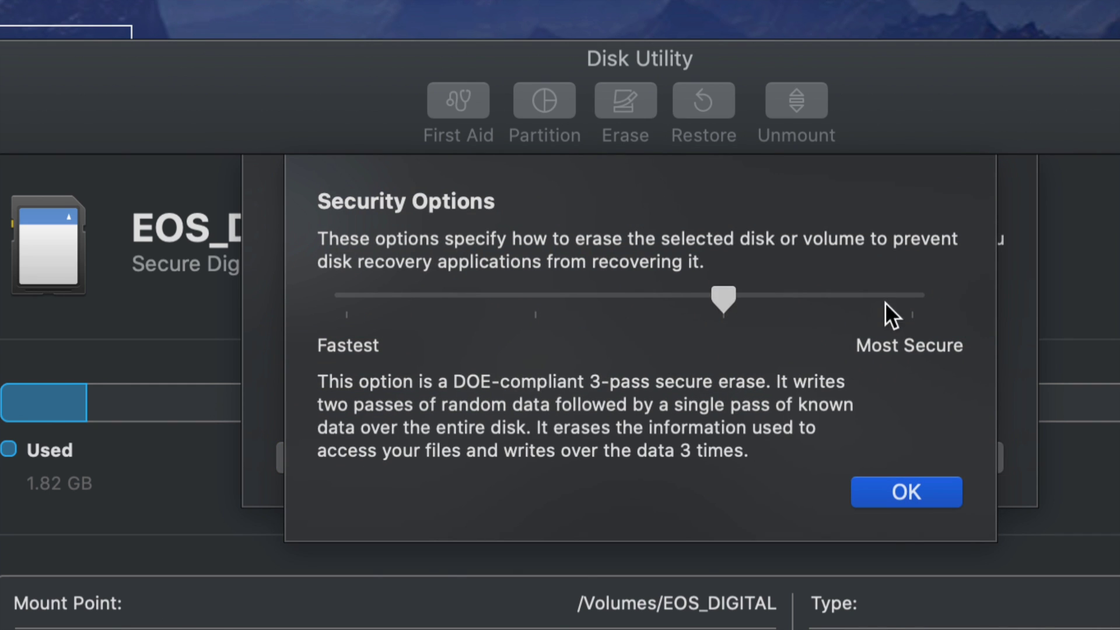
click(911, 293)
click(731, 293)
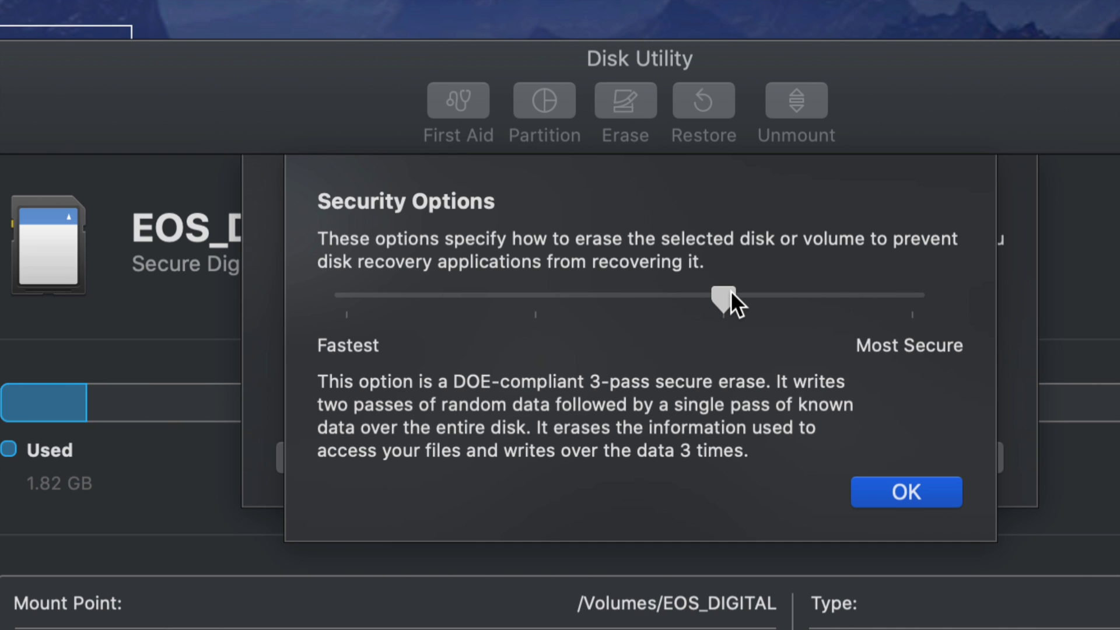
click(905, 297)
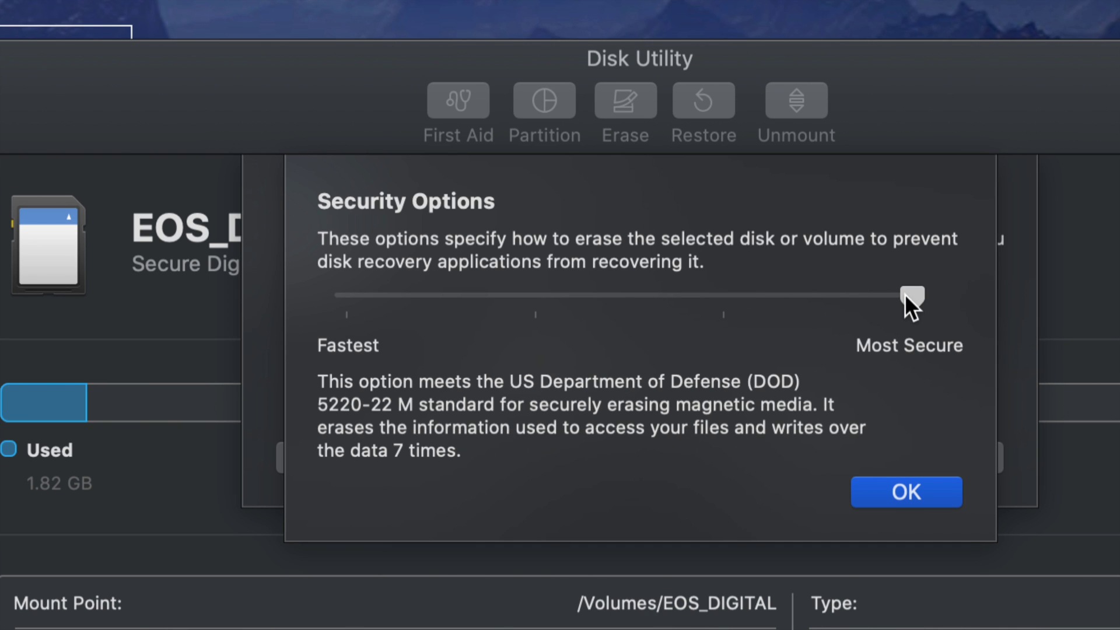
click(351, 292)
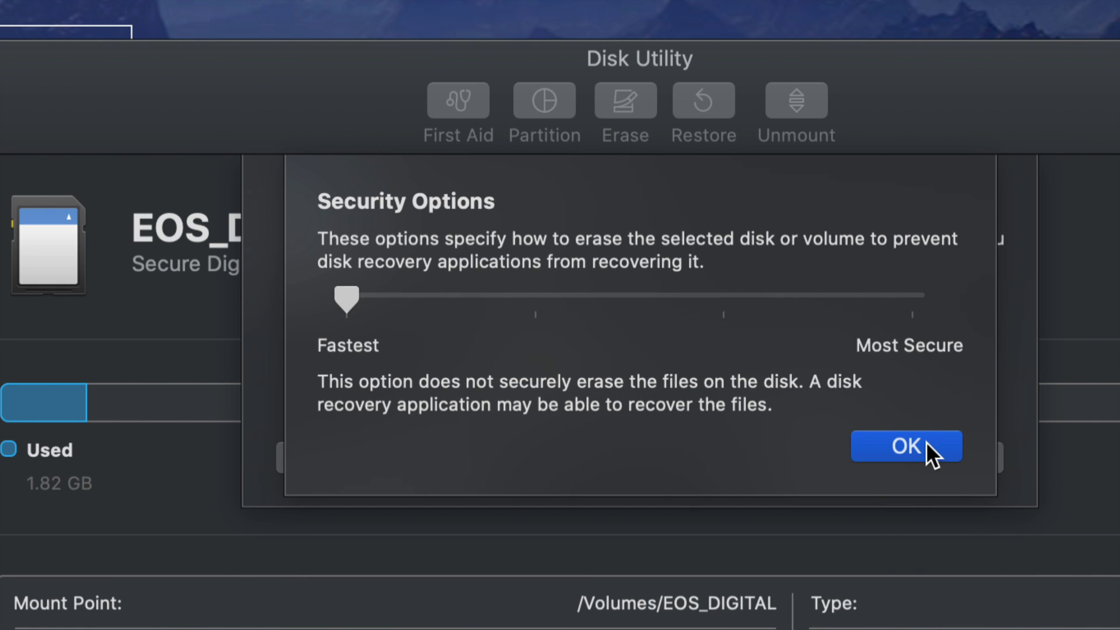
click(906, 446)
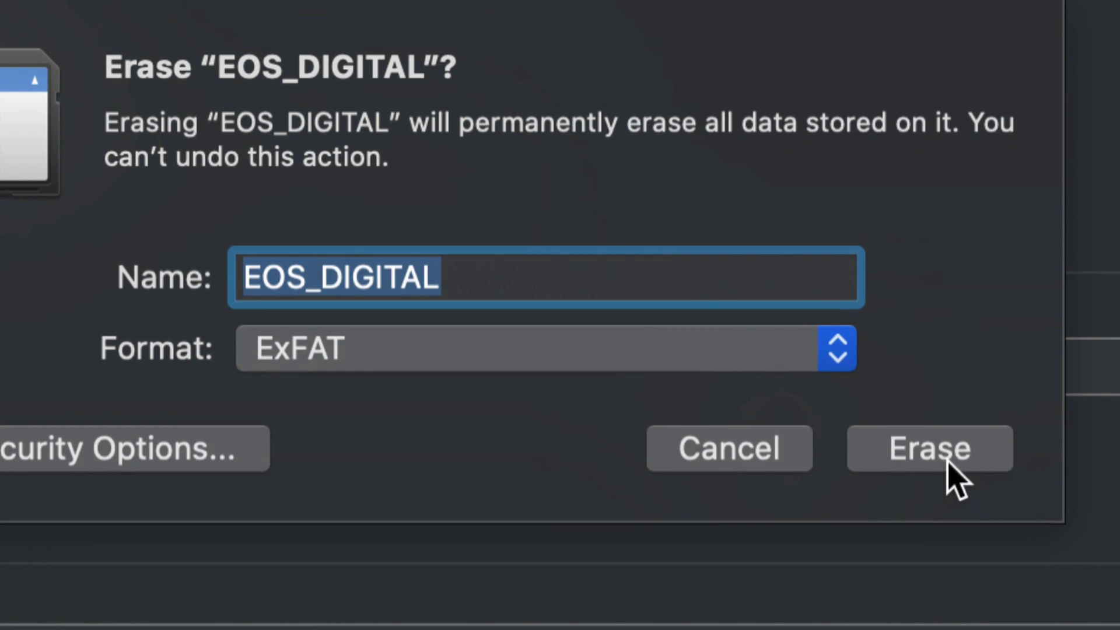
Erase EOS_DIGITAL as ExFAT and dismiss the completion notice.
click(946, 461)
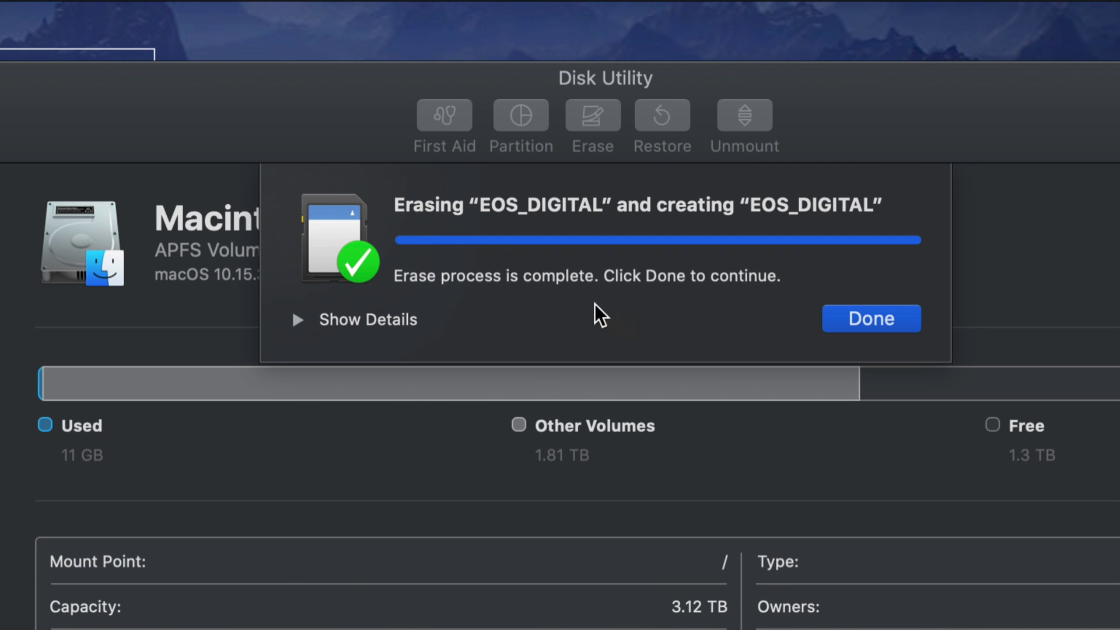
click(872, 319)
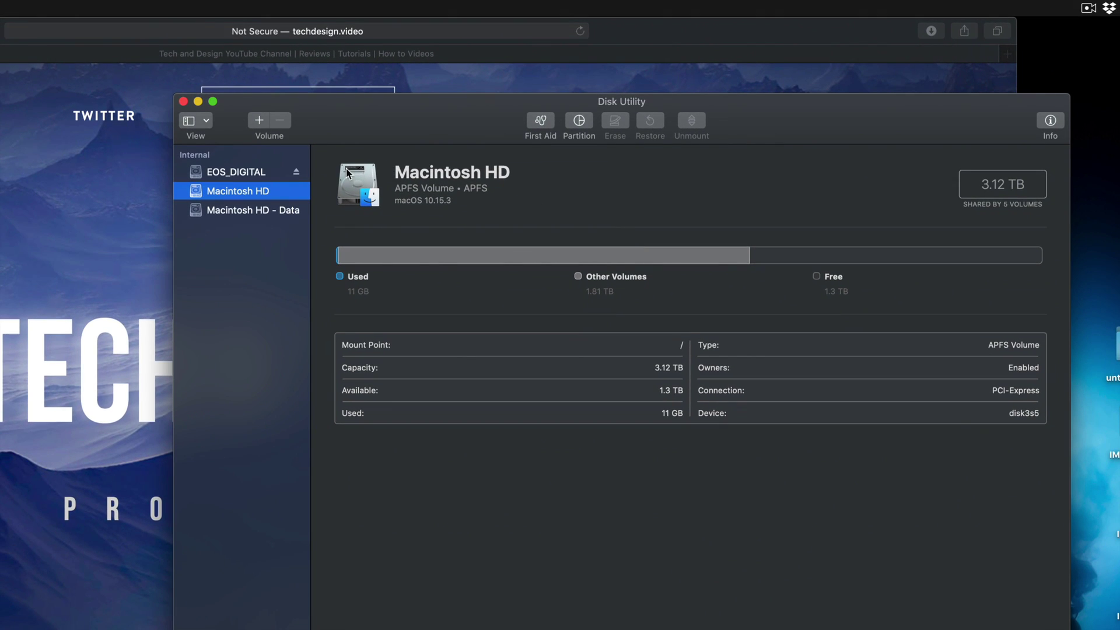
Compare the Macintosh HD volumes, ending on EOS_DIGITAL showing ExFAT with 25 MB used.
click(245, 173)
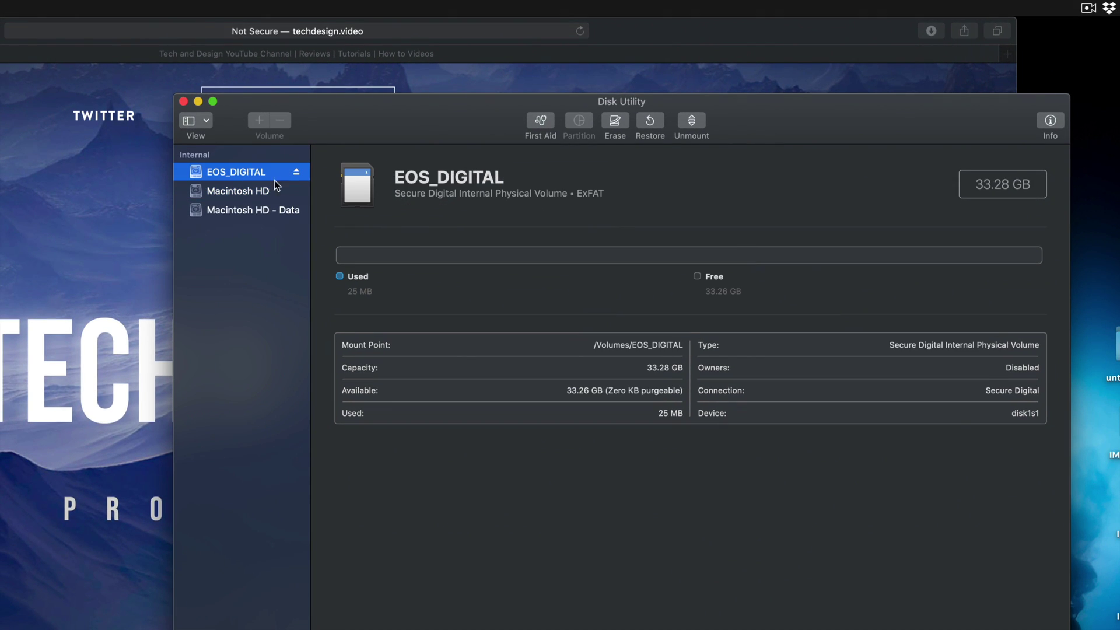
click(255, 191)
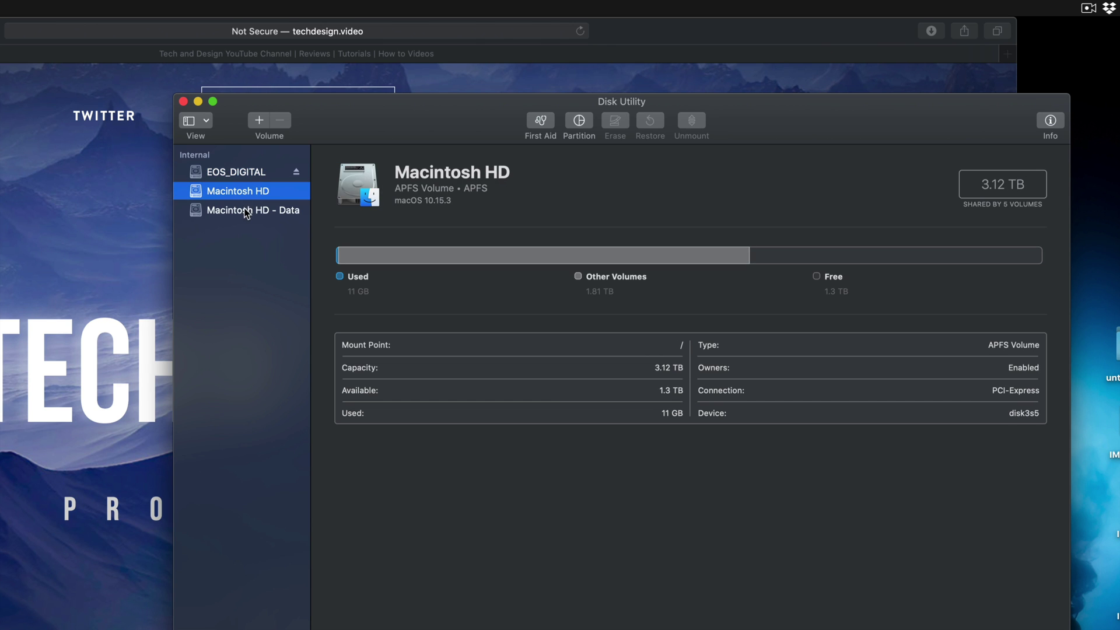
click(244, 211)
click(245, 193)
click(245, 173)
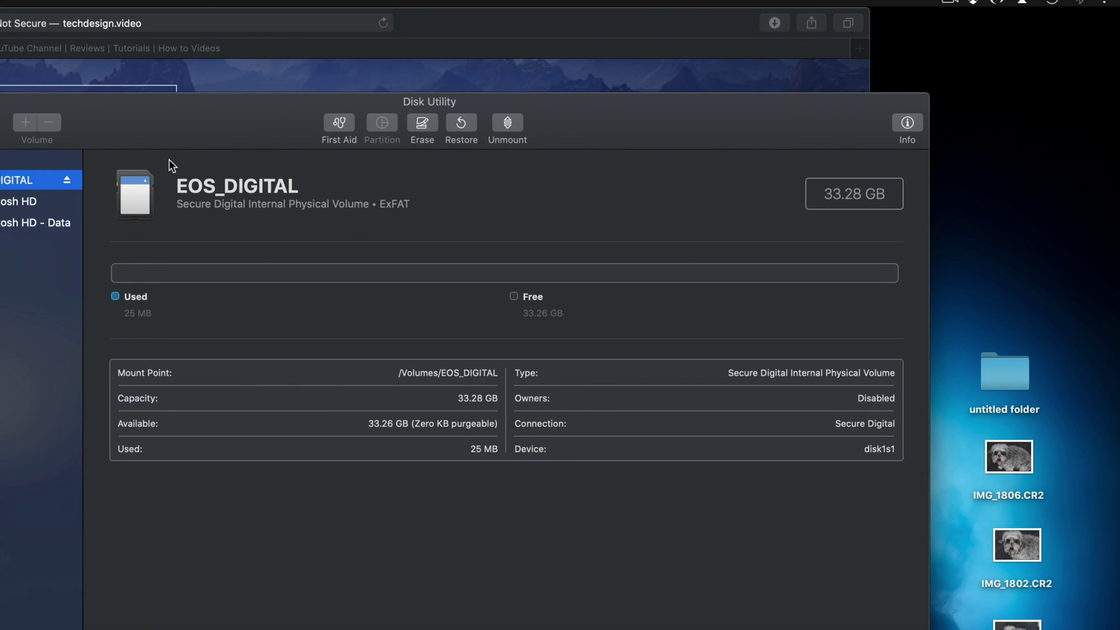
drag(155, 138, 443, 132)
Quit Disk Utility and open the EOS_DIGITAL card to confirm it is empty.
click(228, 95)
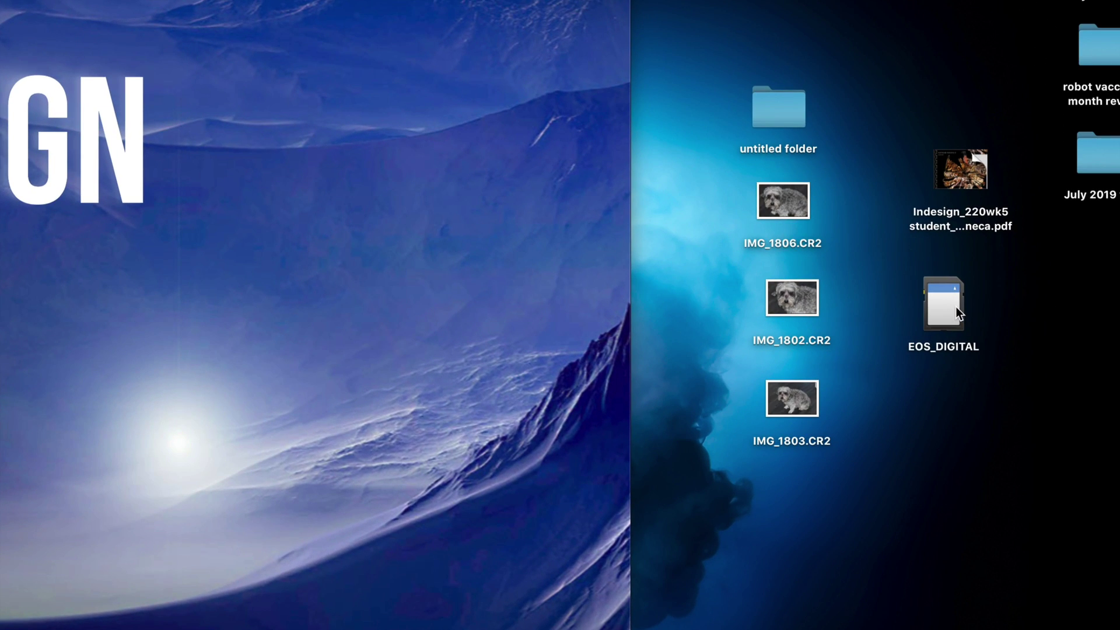
double_click(957, 307)
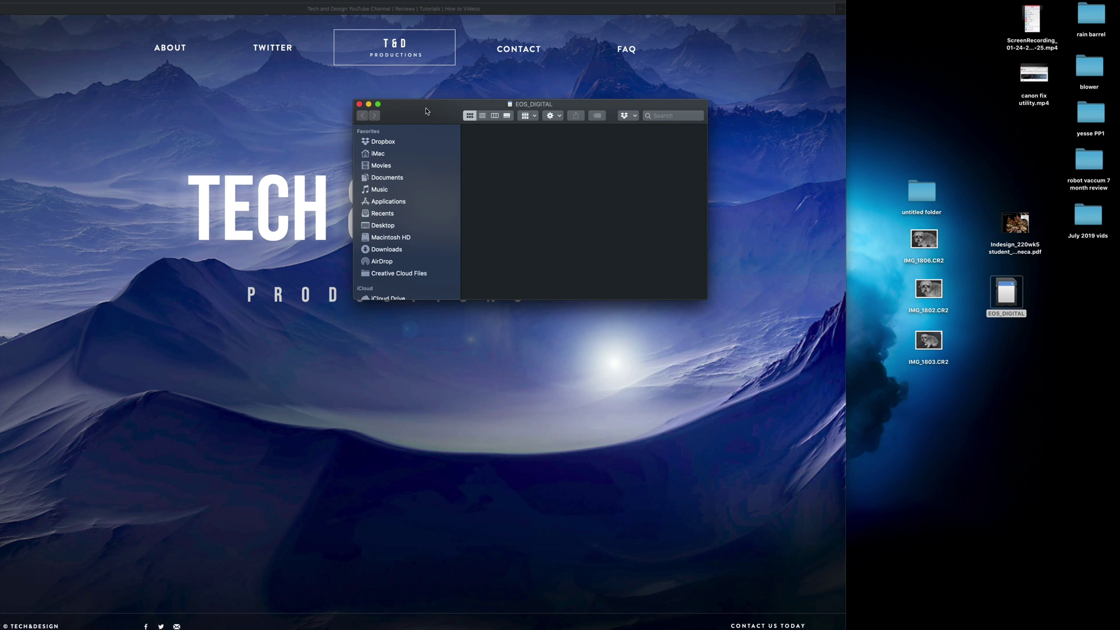
drag(429, 109, 428, 224)
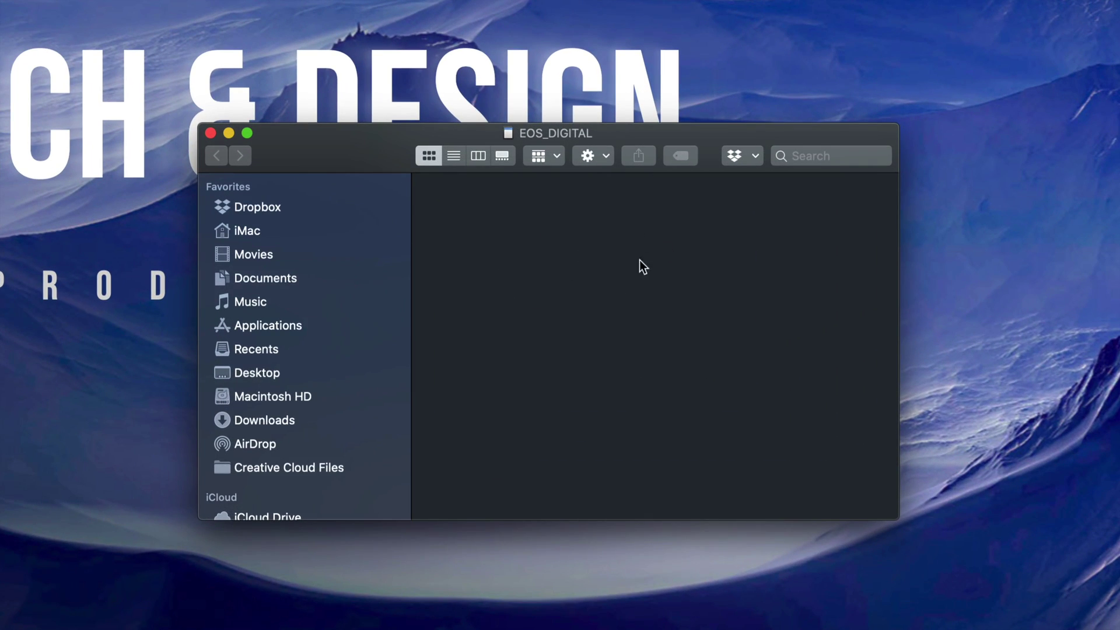
key(super+w)
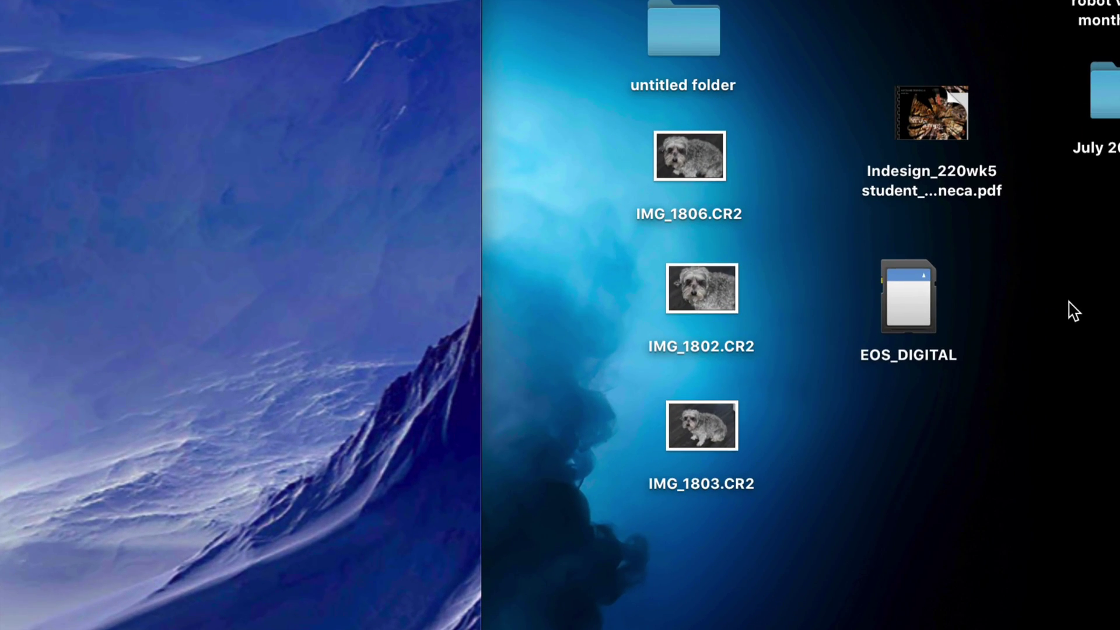
Try ejecting the EOS_DIGITAL card from its desktop icon's context menu.
right_click(922, 295)
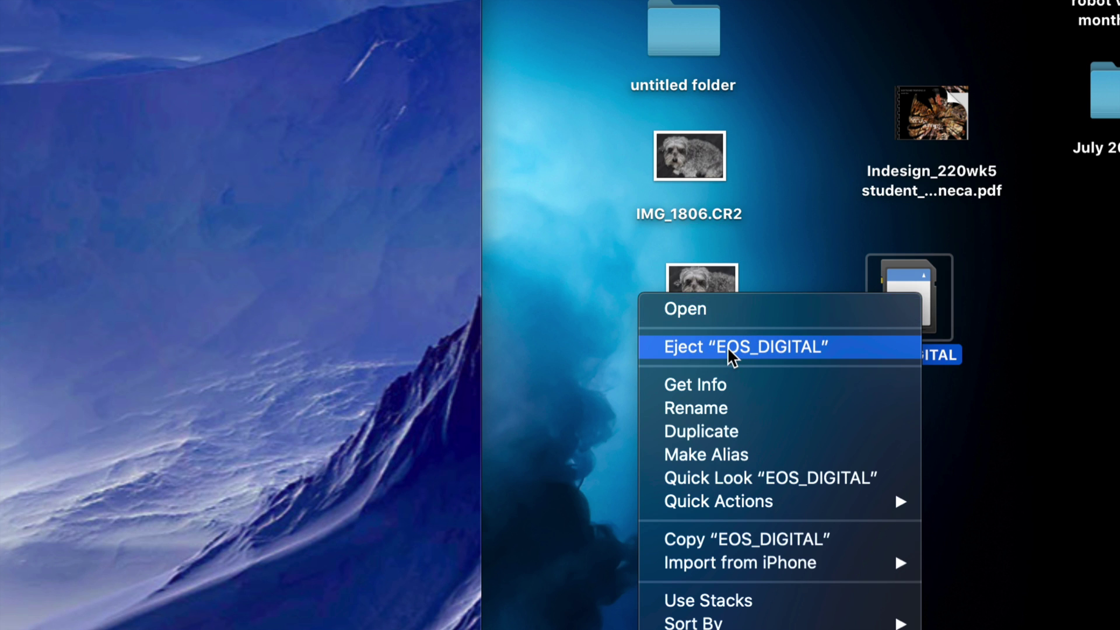
key(alt)
click(720, 349)
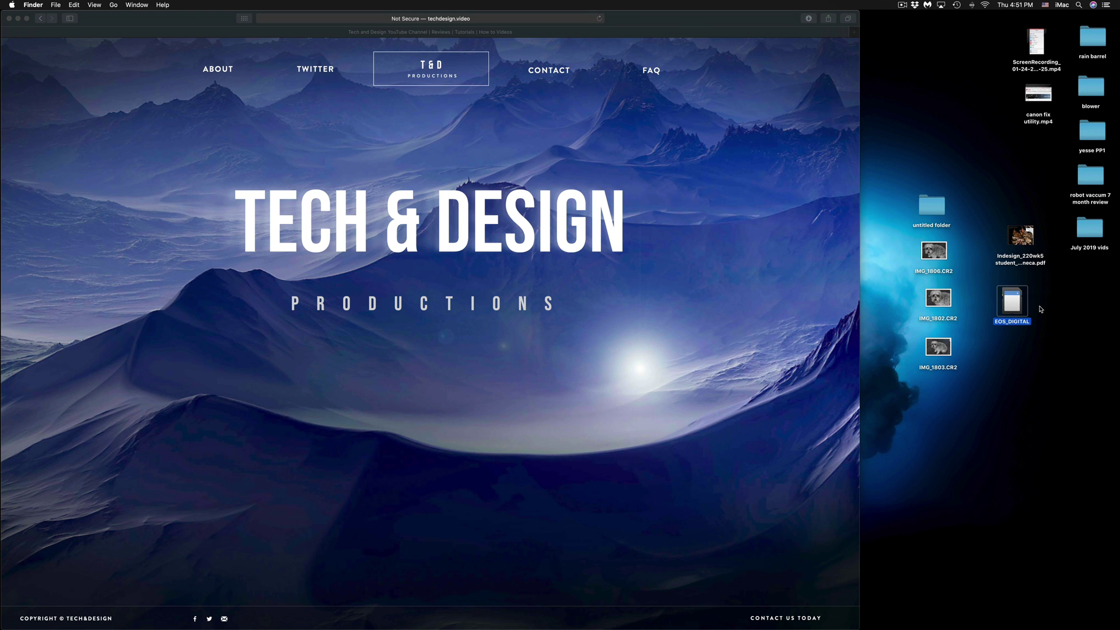
mouse_move(651, 627)
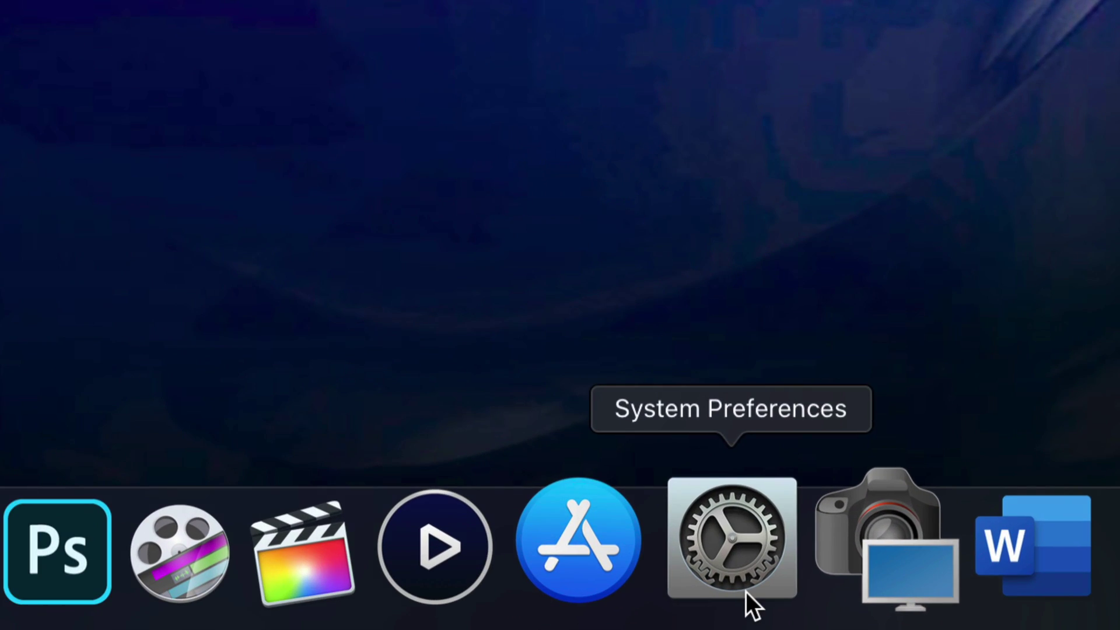
Confirm Trackpad Point & Click secondary click uses two fingers, then go back to all preferences.
click(741, 620)
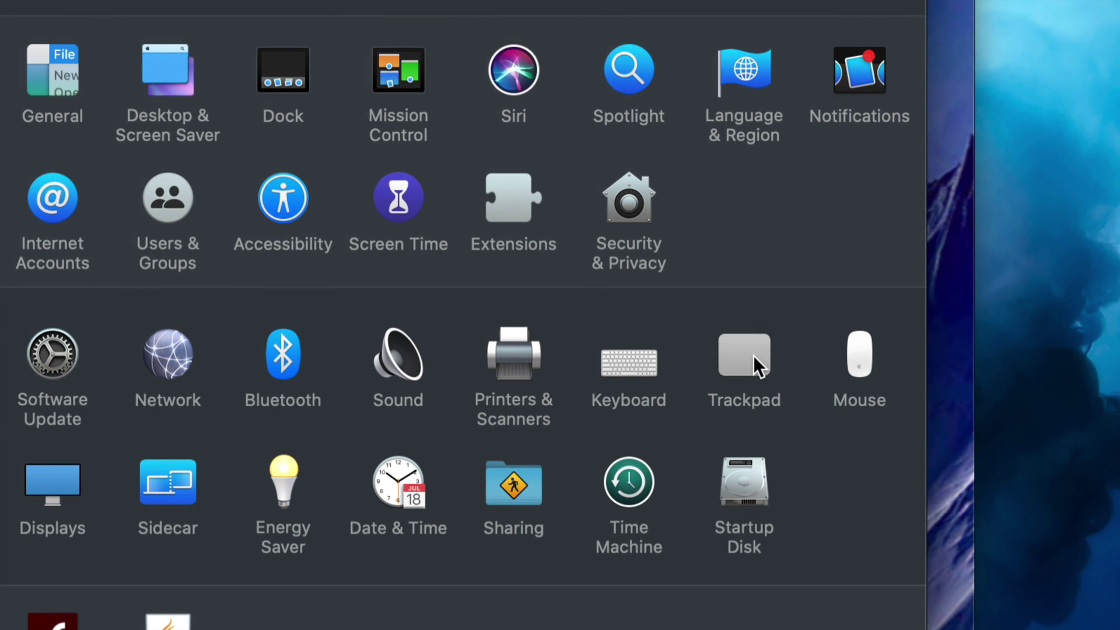
click(753, 356)
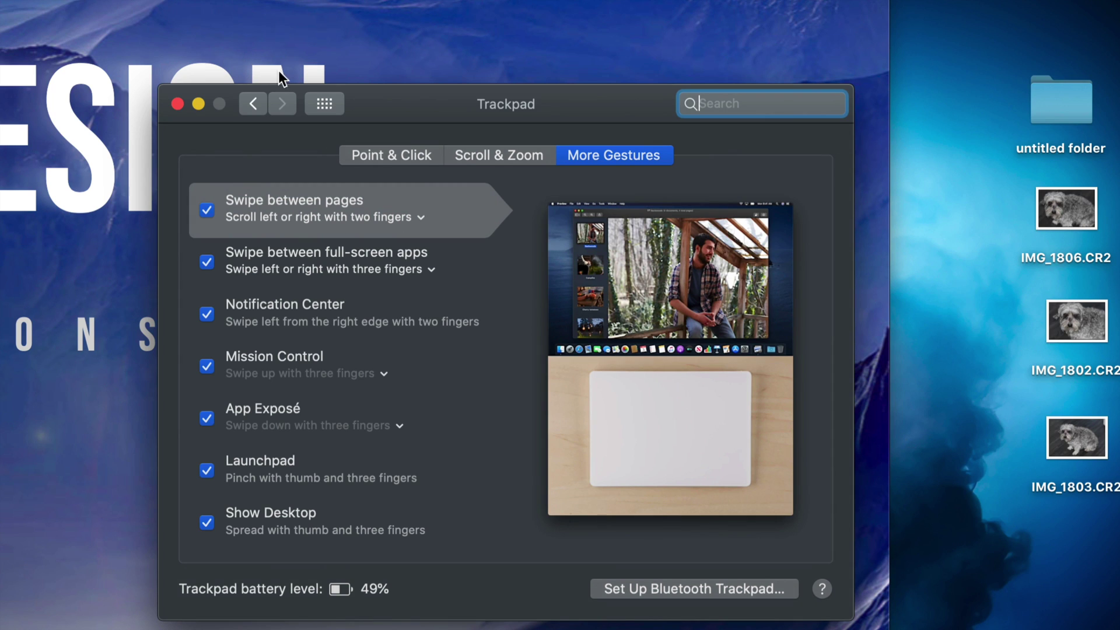
click(371, 153)
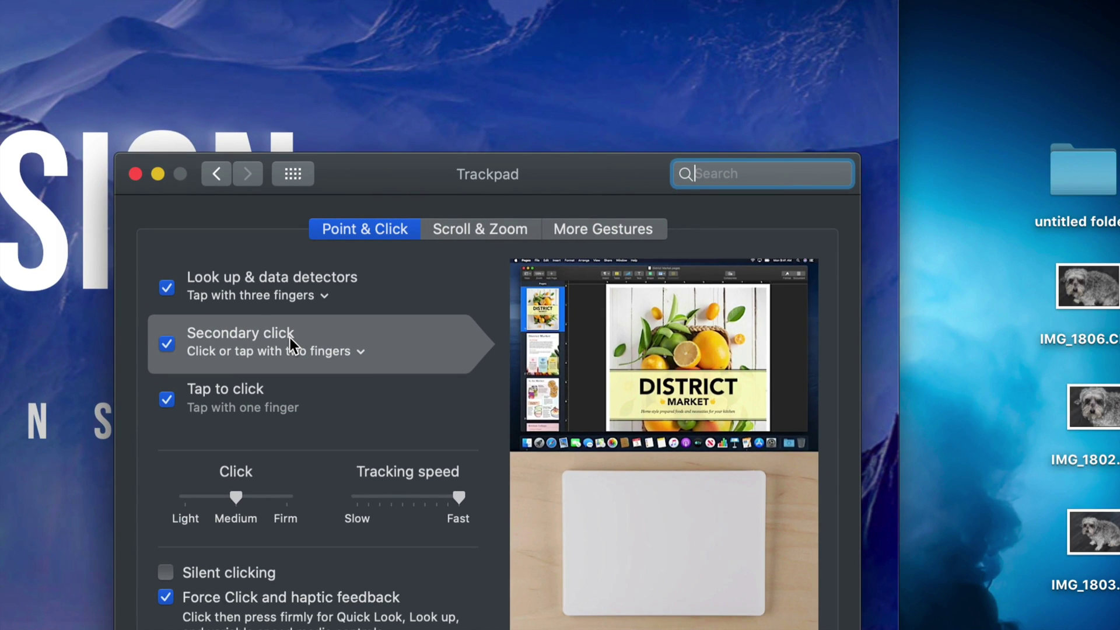
drag(511, 160, 525, 36)
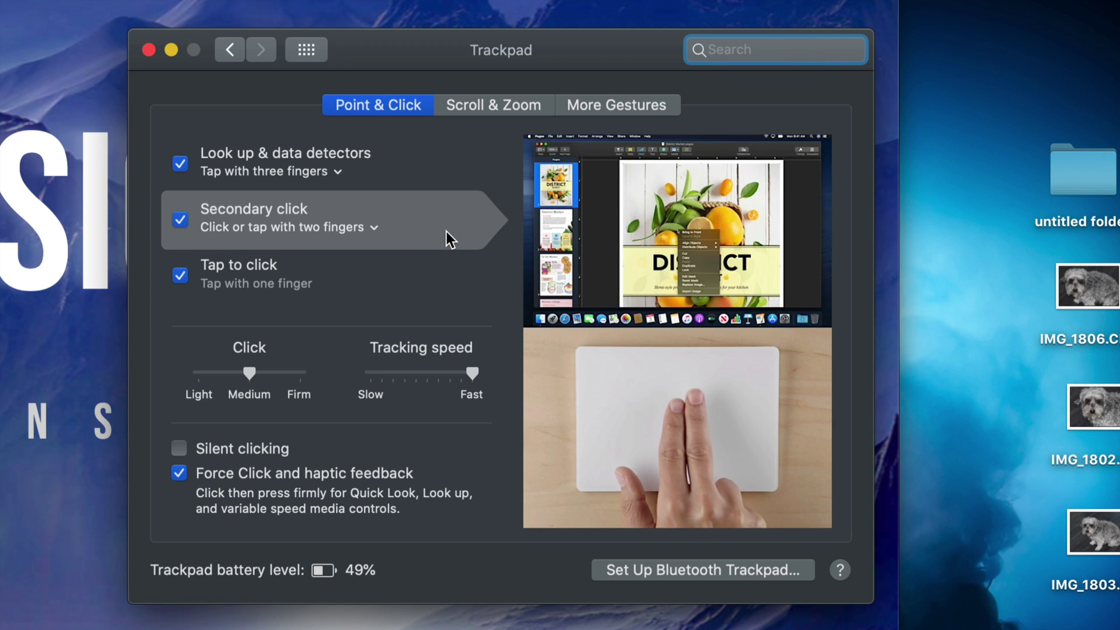
key(super+l)
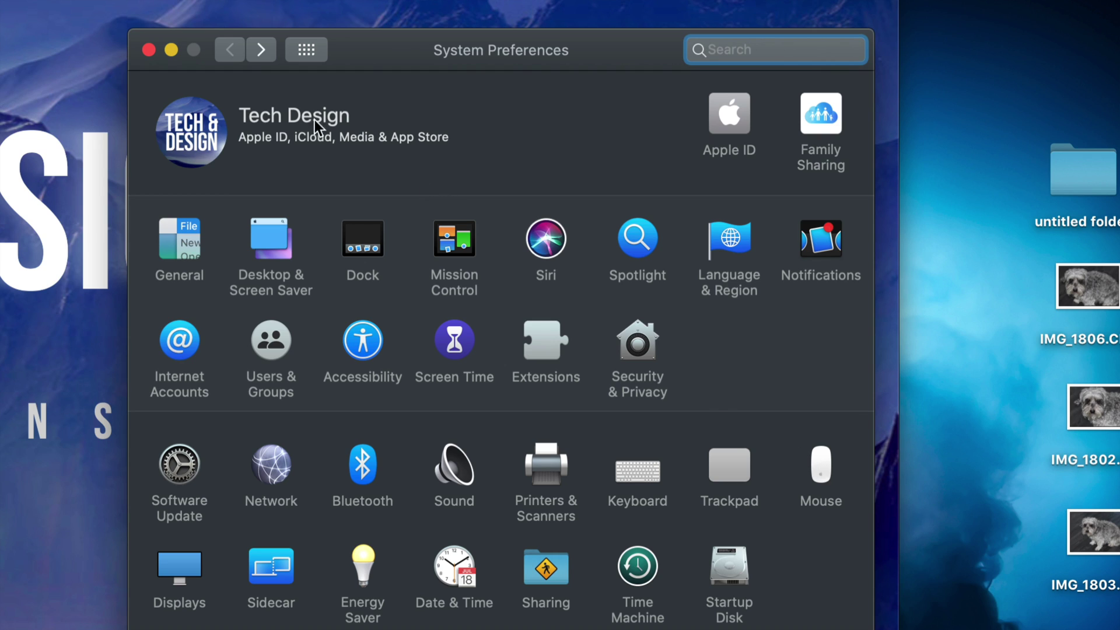
Quit System Preferences, eject the EOS_DIGITAL card, and widen Safari across the screen.
click(149, 55)
right_click(930, 277)
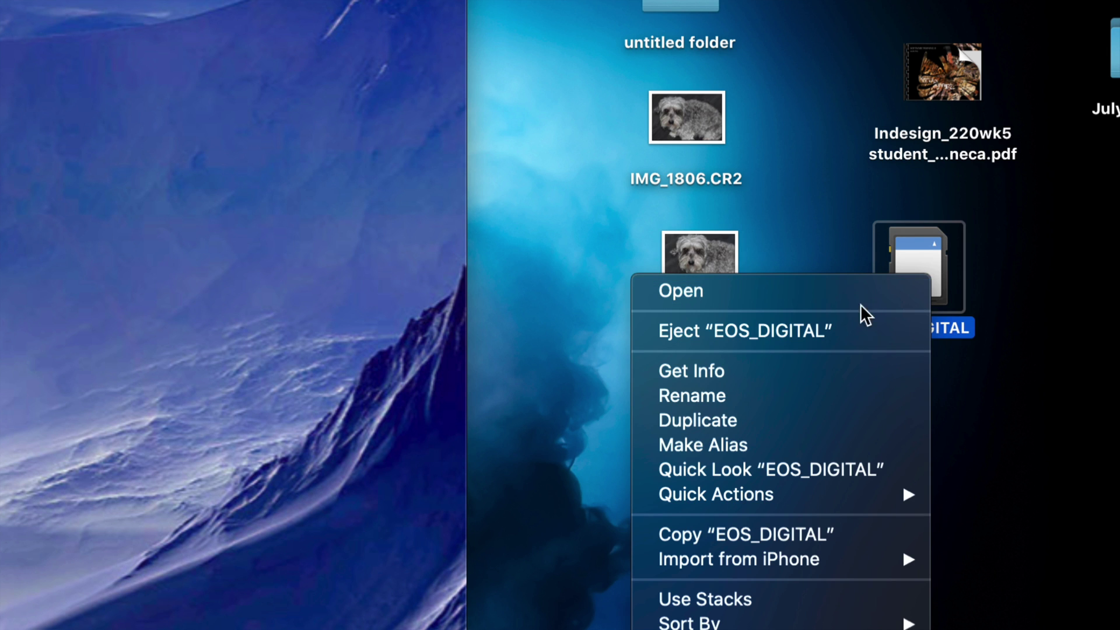
click(824, 322)
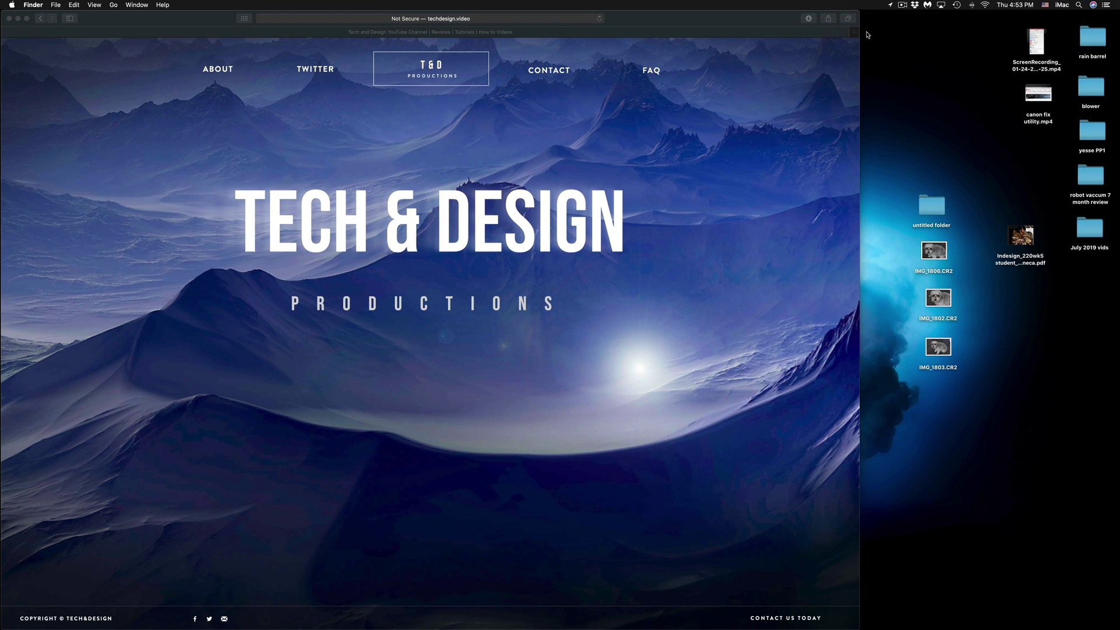
click(858, 15)
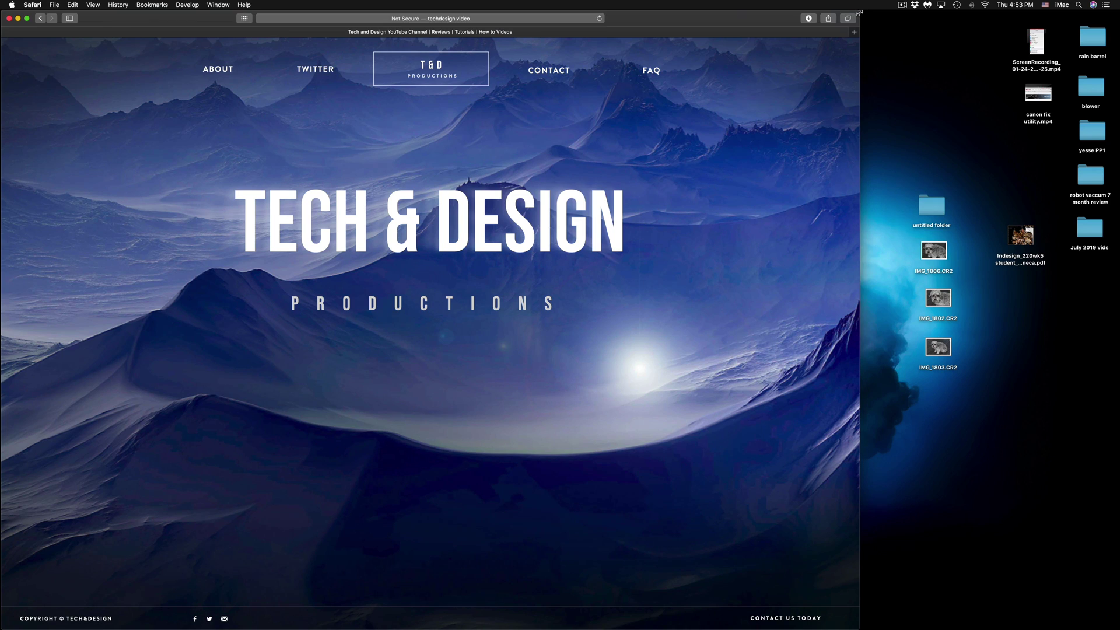
drag(859, 12, 1117, 13)
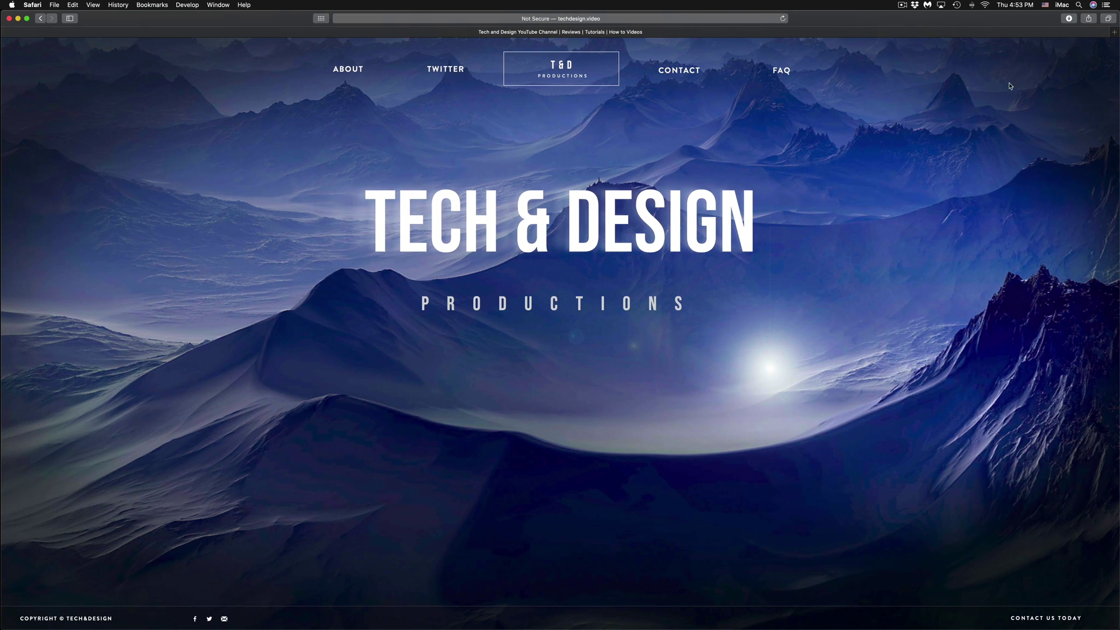